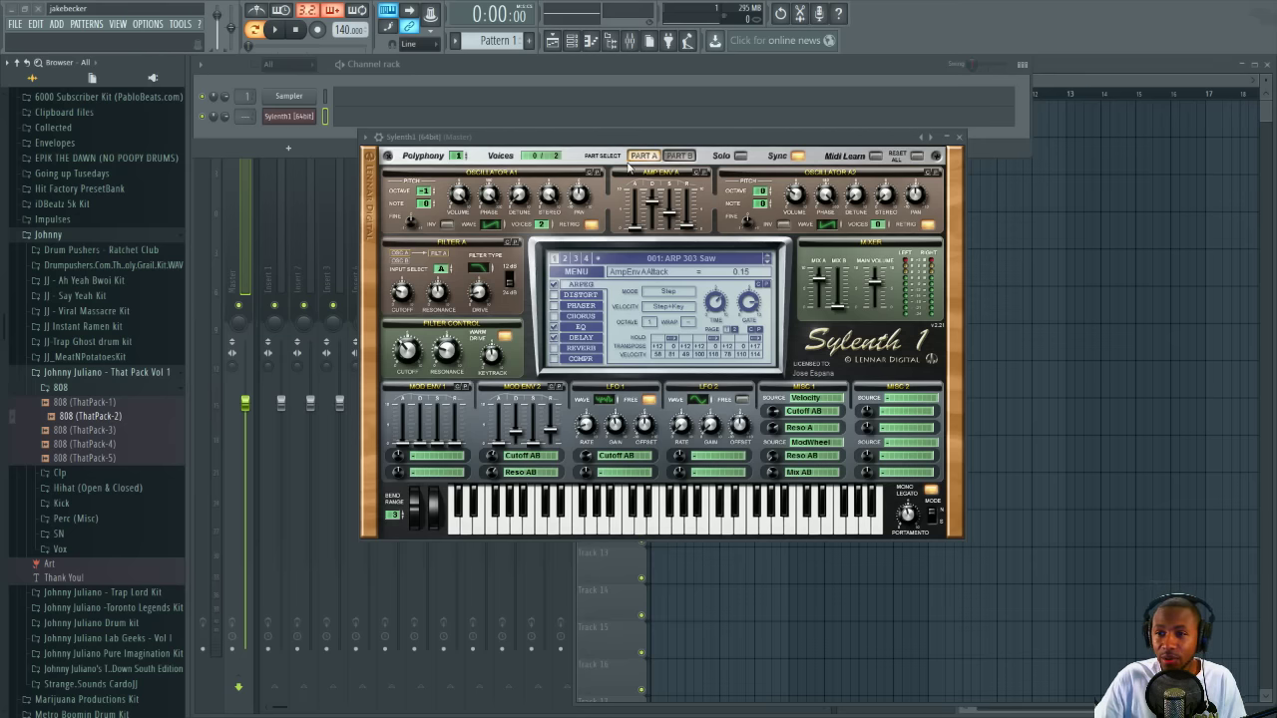
Load the Init preset in Sylenth1 and play two test notes on its keyboard.
left_click_drag(604, 142, 598, 171)
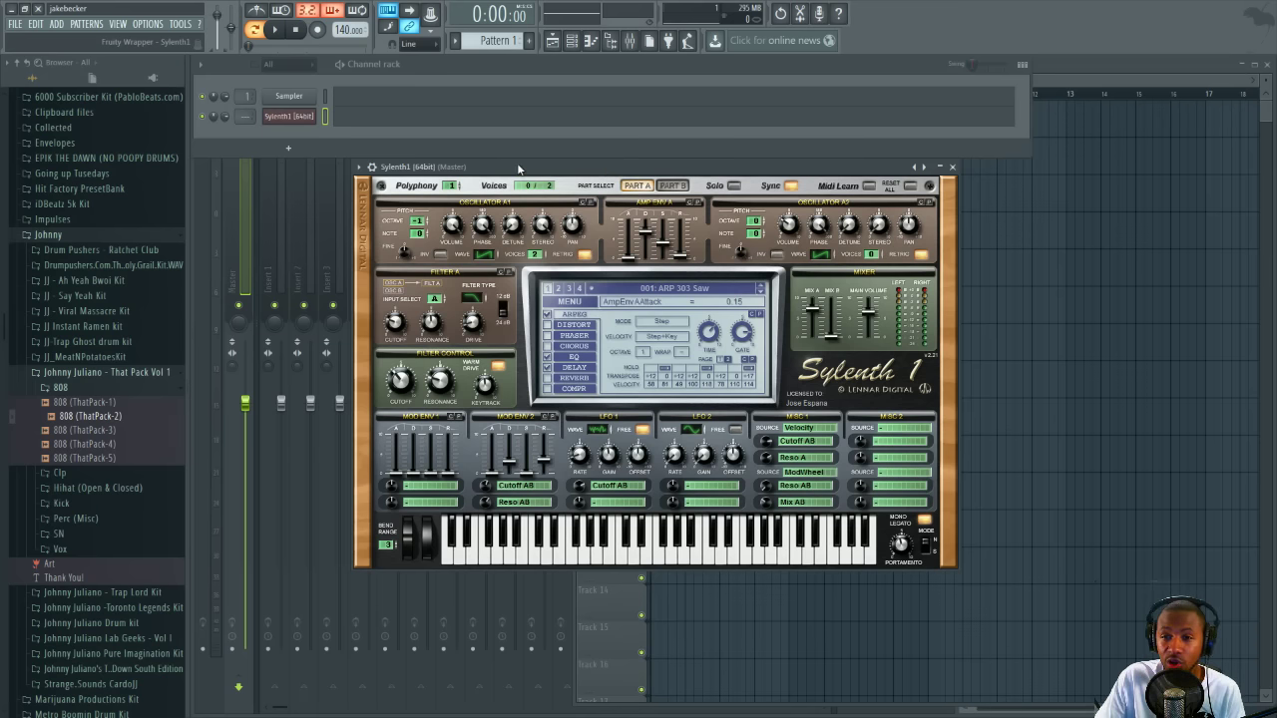
mouse_move(516, 168)
left_mouse_down()
mouse_move(589, 158)
mouse_move(519, 168)
left_mouse_up()
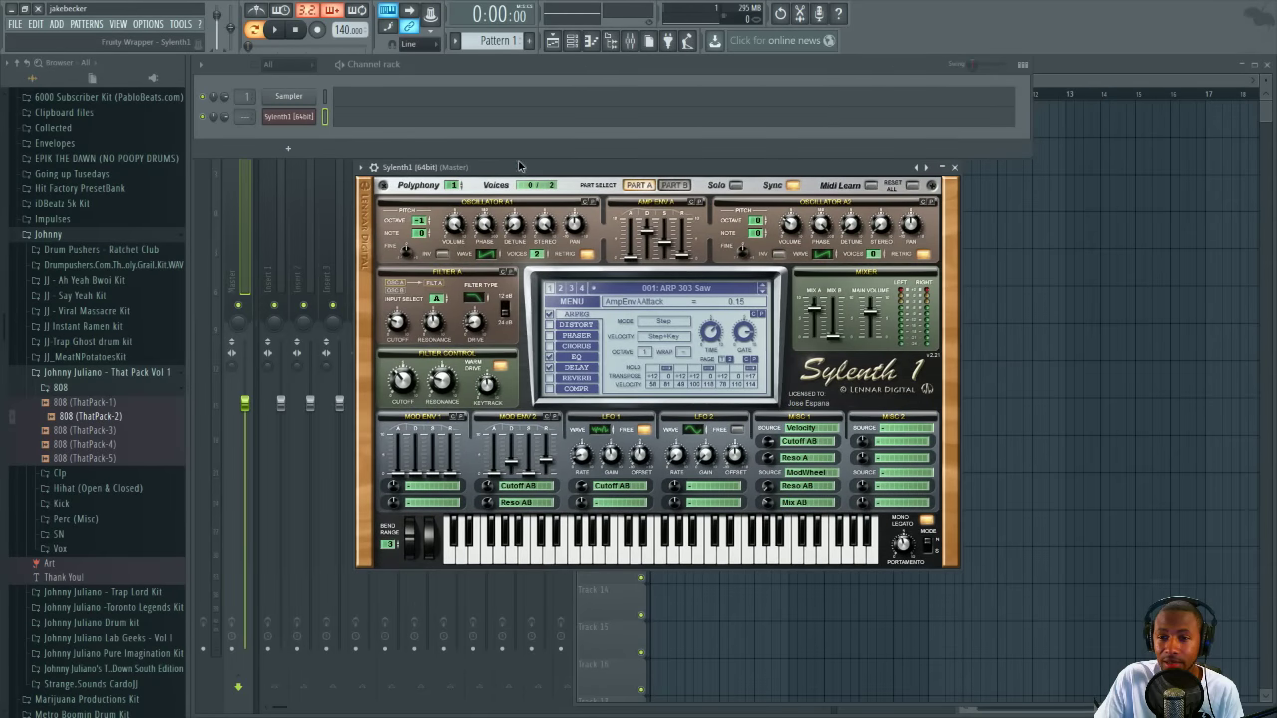
left_click(573, 305)
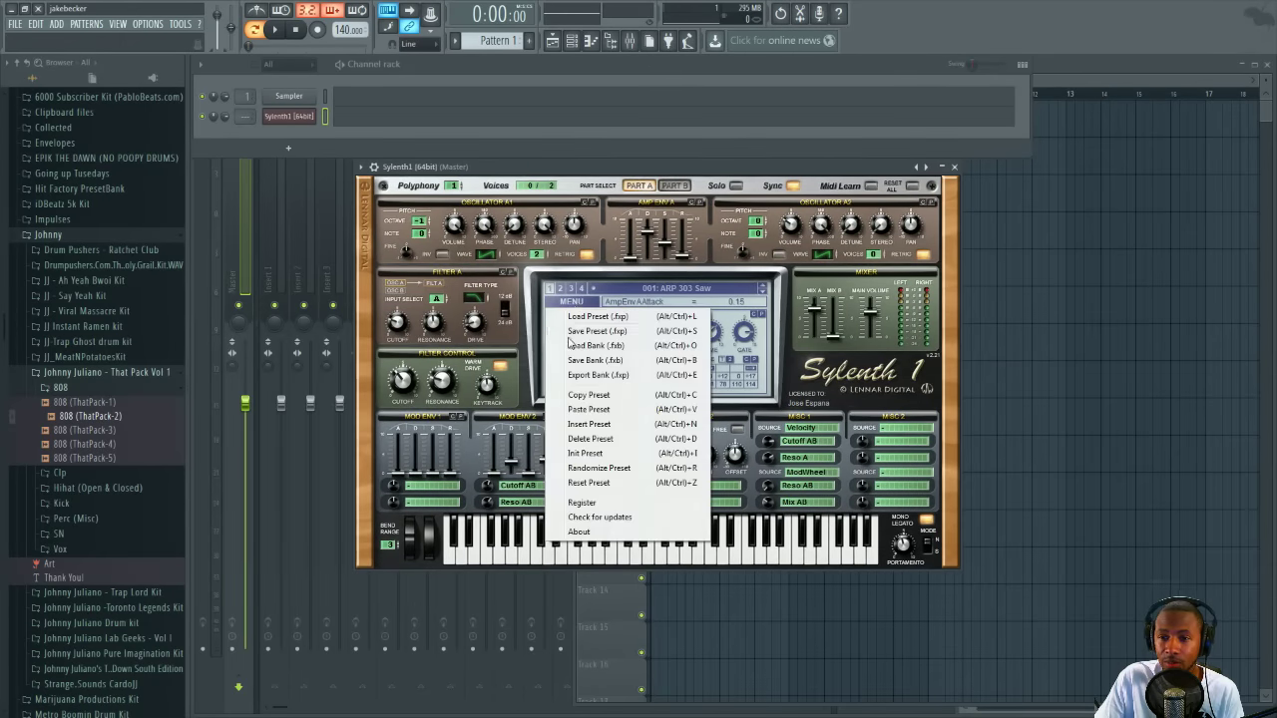
left_click(590, 457)
left_click(669, 568)
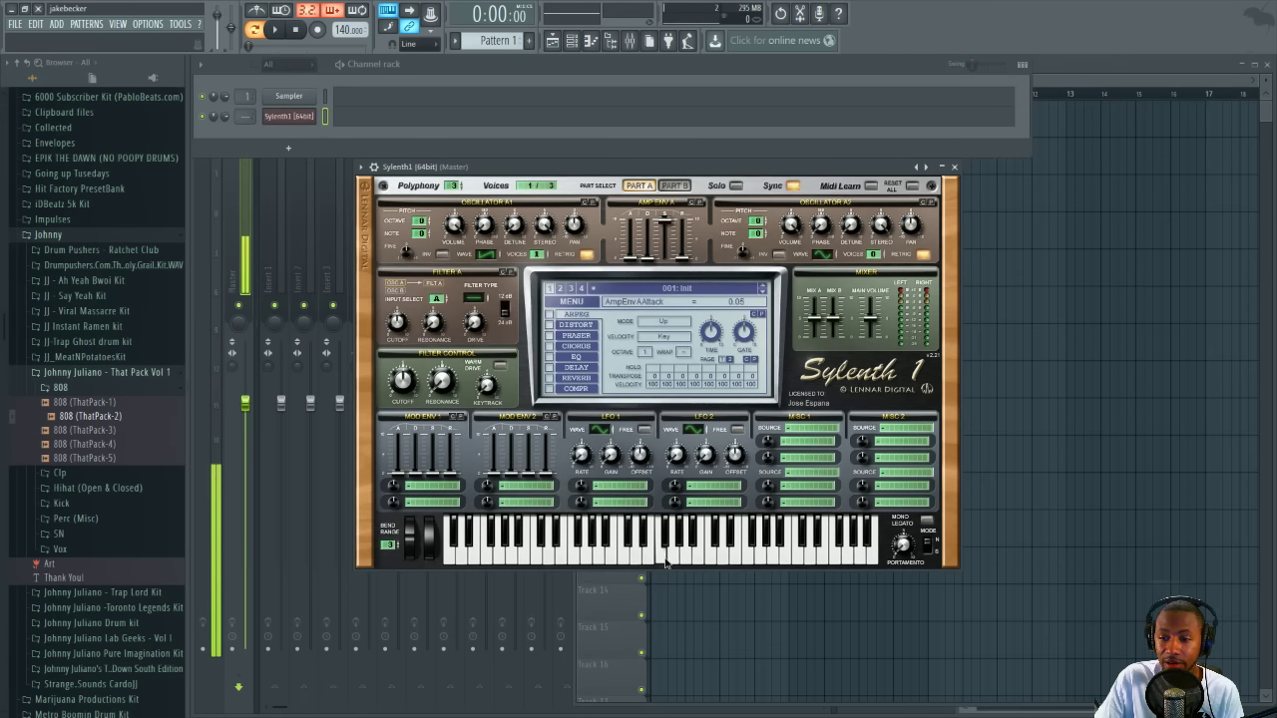
left_click(618, 558)
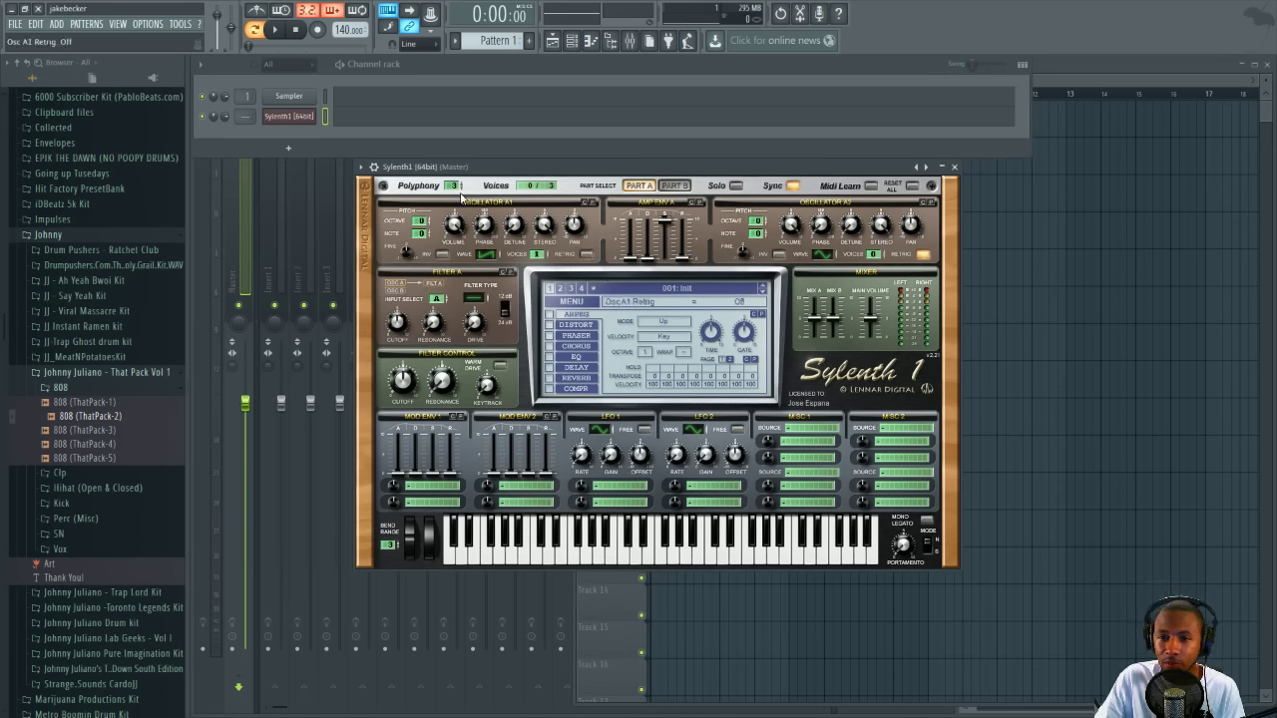
Set the polyphony to 16 and configure oscillator A1 with a Sine wave at octave -2, auditioning a note.
left_click_drag(451, 187, 468, 66)
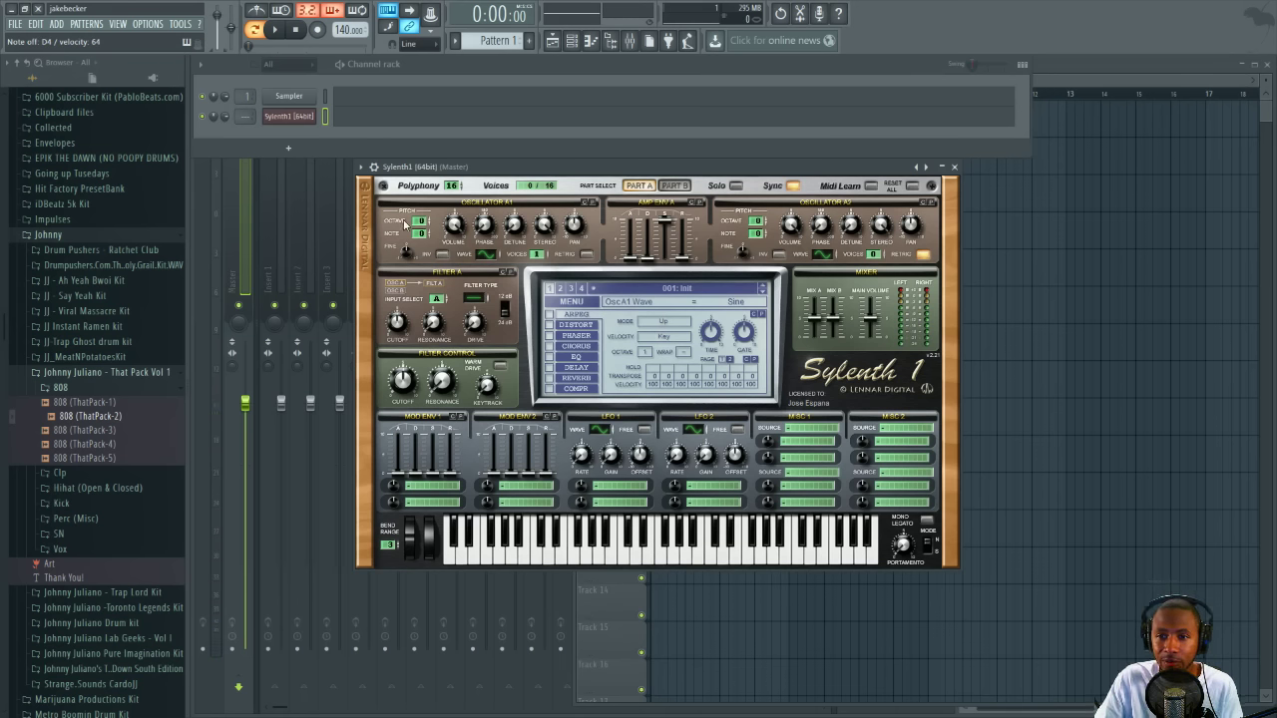
left_click_drag(423, 221, 422, 232)
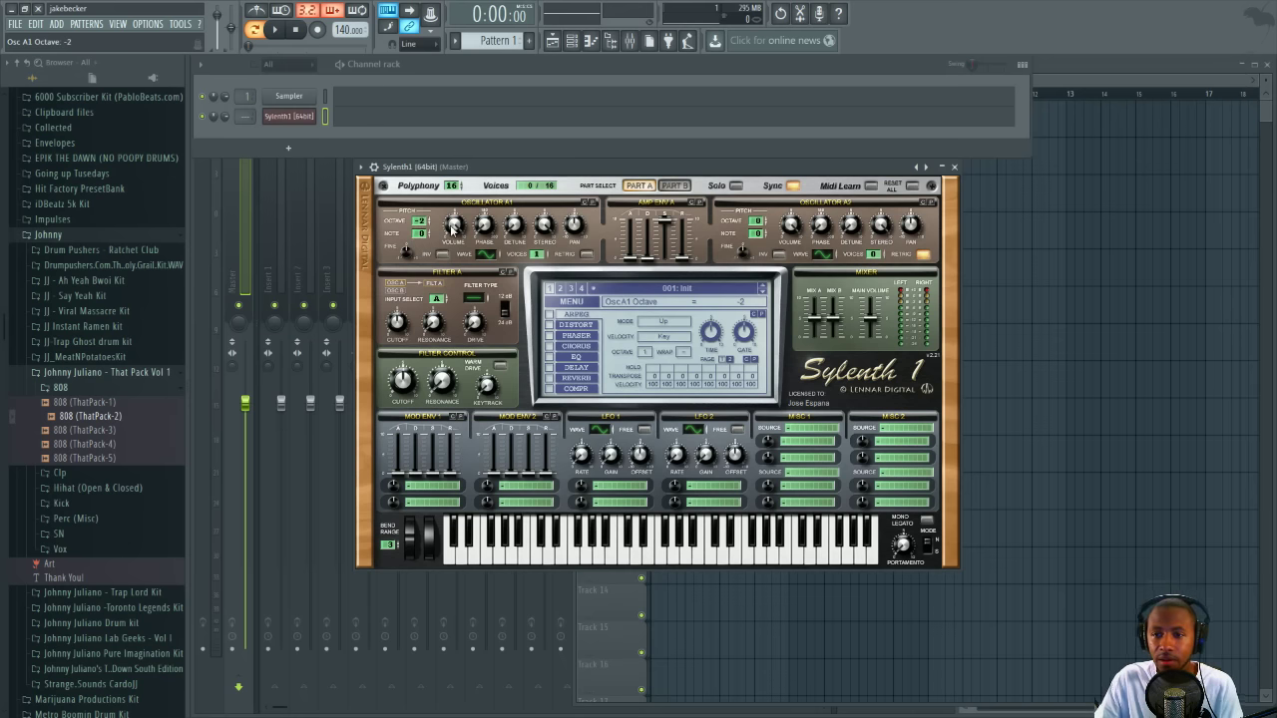
key("v")
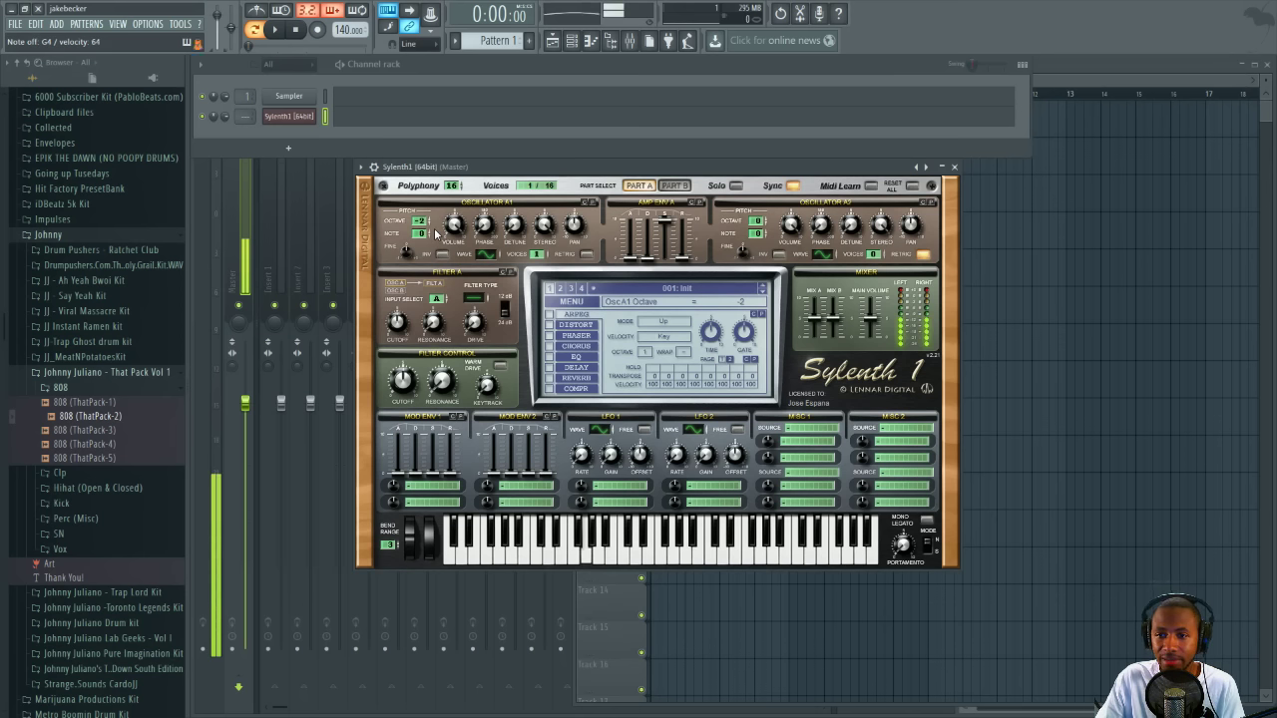
Set amp envelope A's attack to about 1.03 and raise its release slightly.
left_click_drag(632, 260, 630, 247)
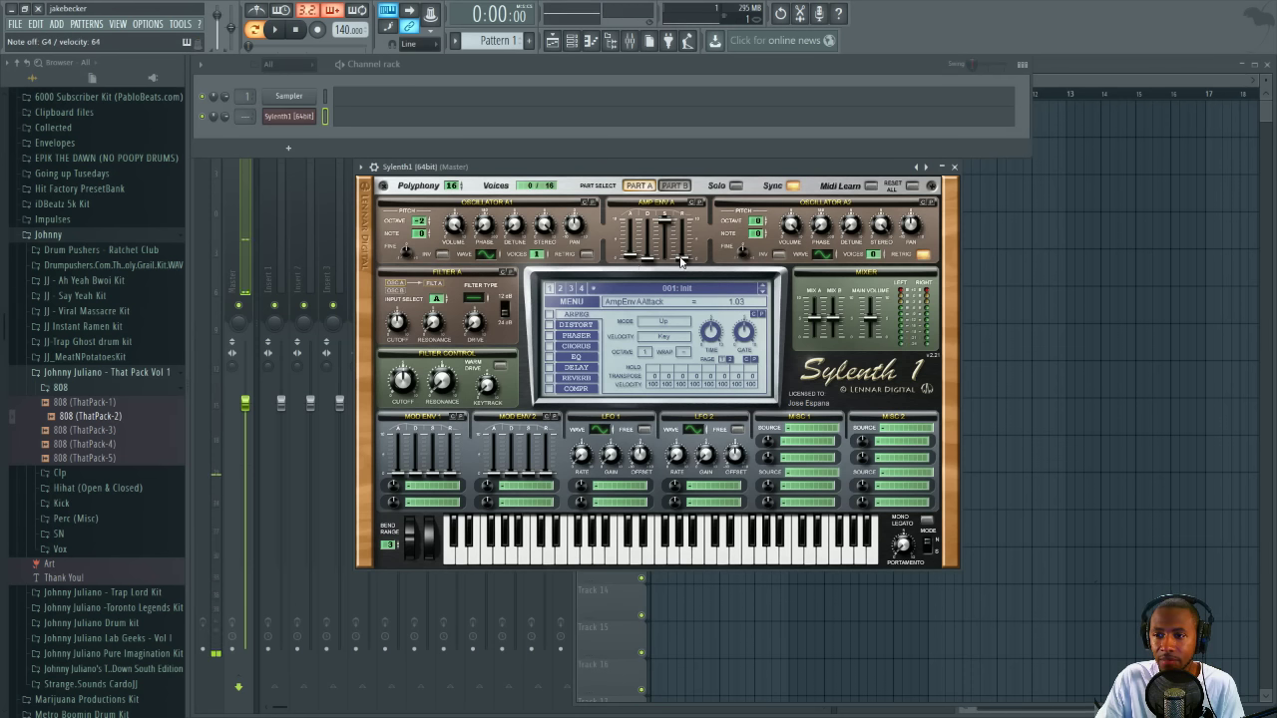
left_click_drag(682, 262, 672, 225)
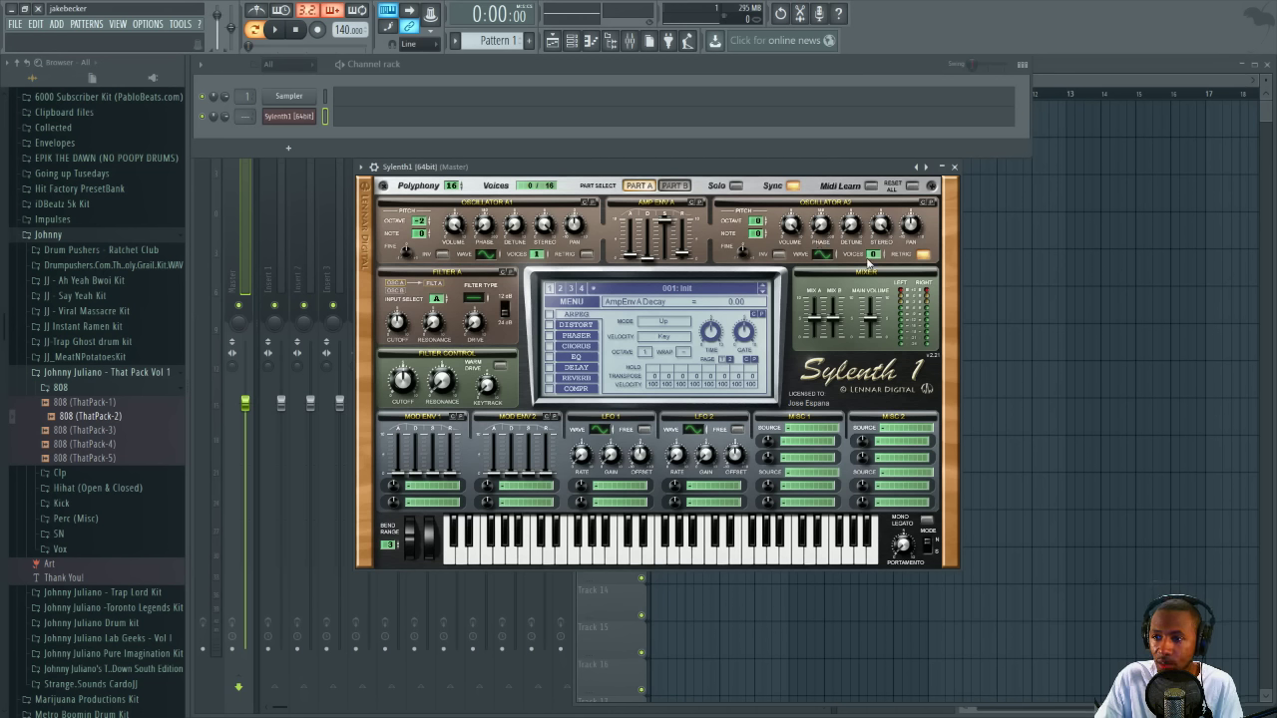
Configure oscillator A2 with 8 voices, a Saw wave, octave -2 and a detune of 4.00.
left_click_drag(872, 254, 872, 128)
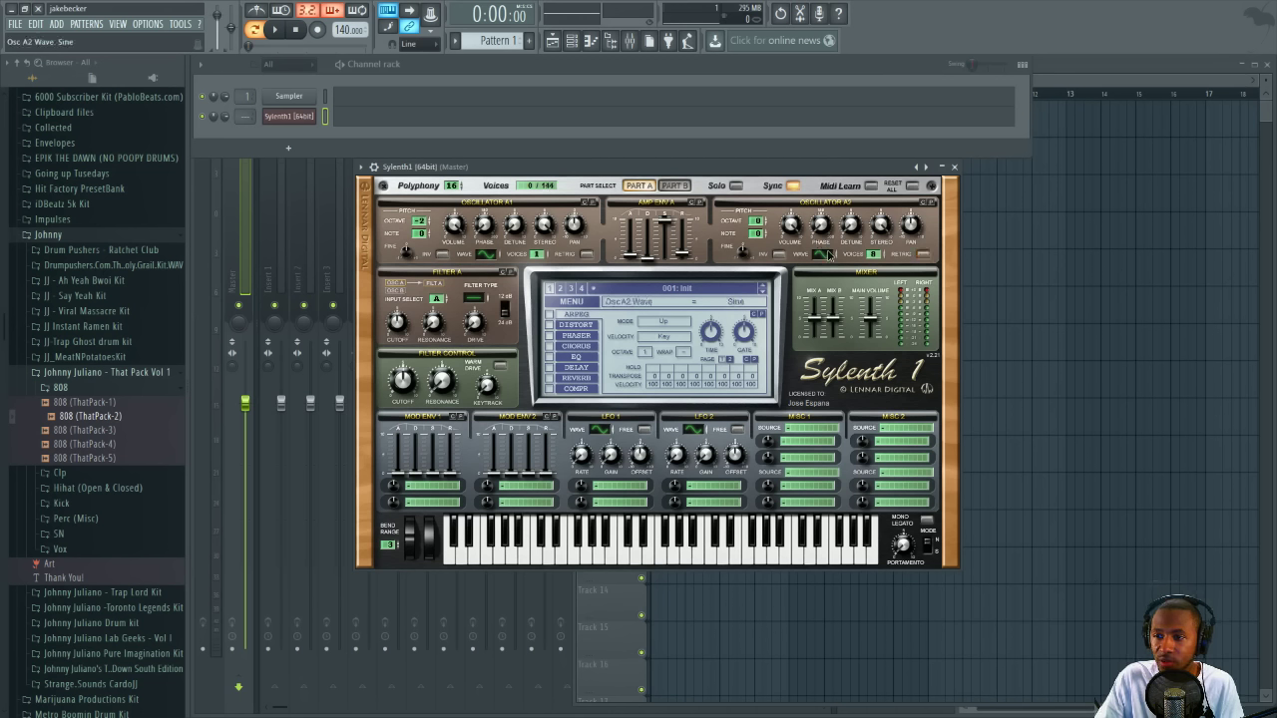
left_click(828, 256)
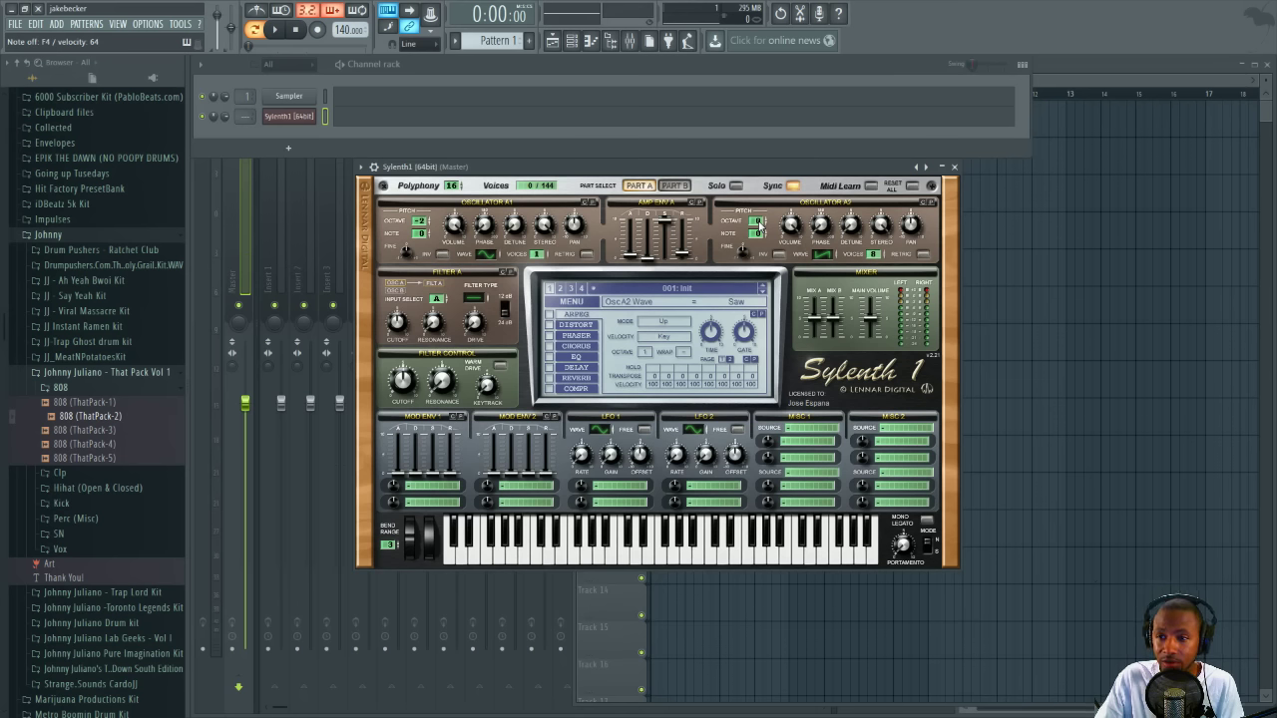
left_click_drag(758, 225, 761, 236)
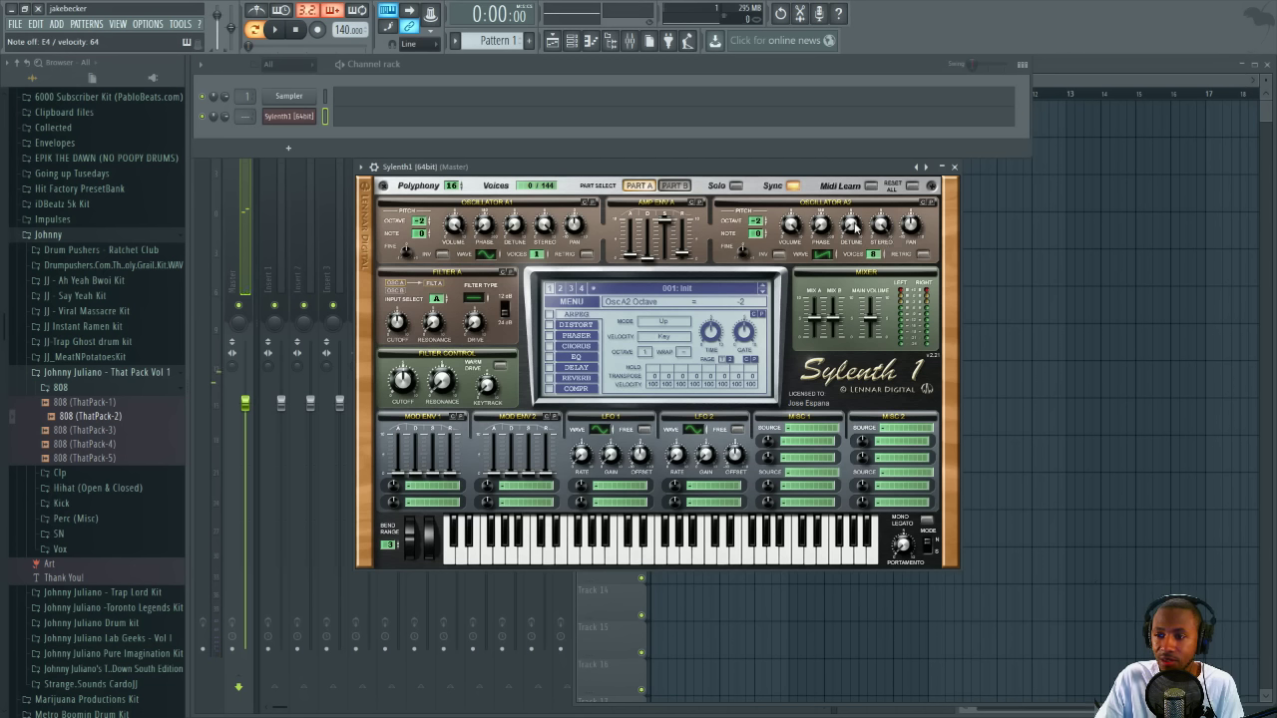
left_click_drag(855, 228, 864, 177)
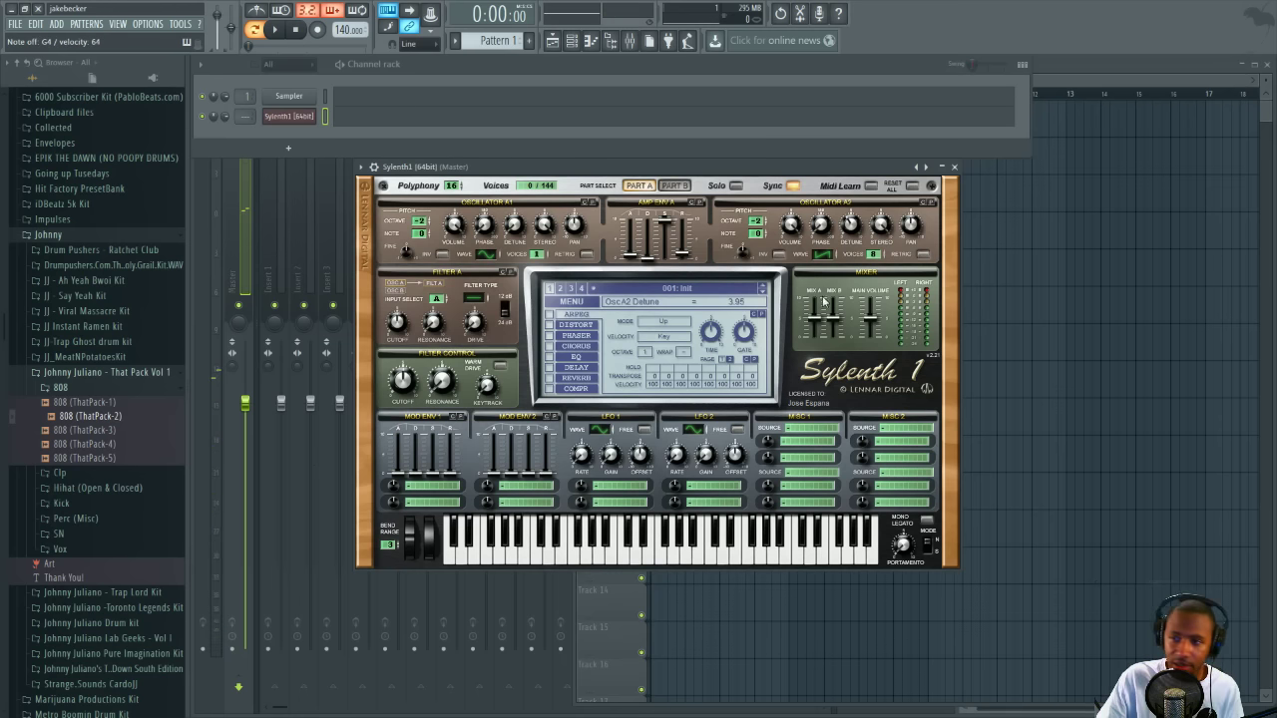
mouse_move(852, 225)
left_mouse_down()
mouse_move(847, 249)
mouse_move(850, 212)
mouse_move(859, 232)
left_mouse_up()
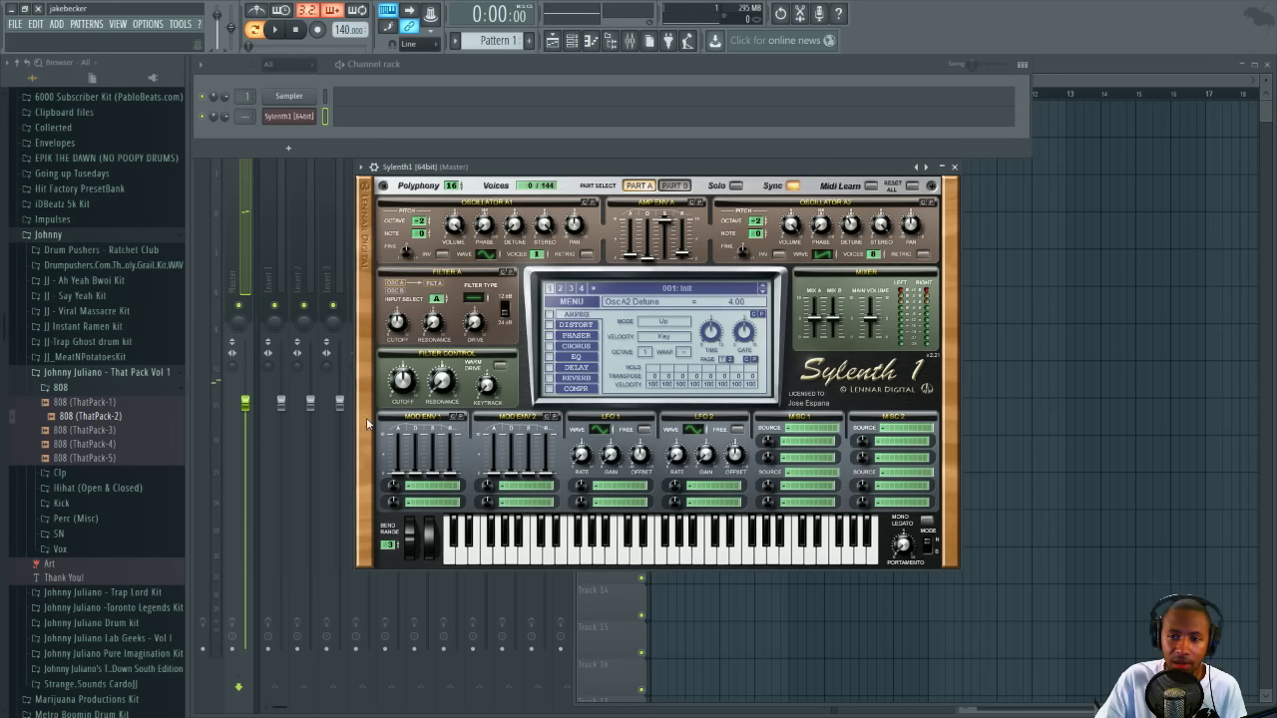
Set filter A to Lowpass with a drive of 2.00, auditioning notes along the way.
left_click(485, 298)
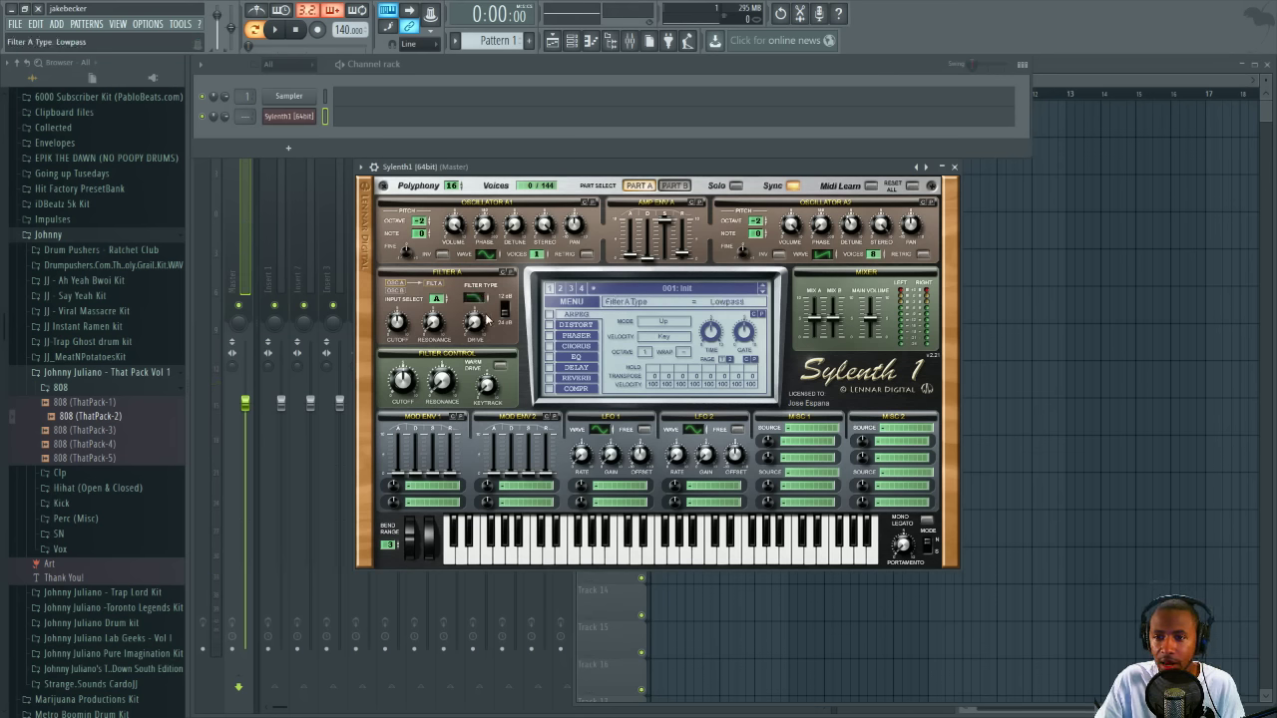
key("v")
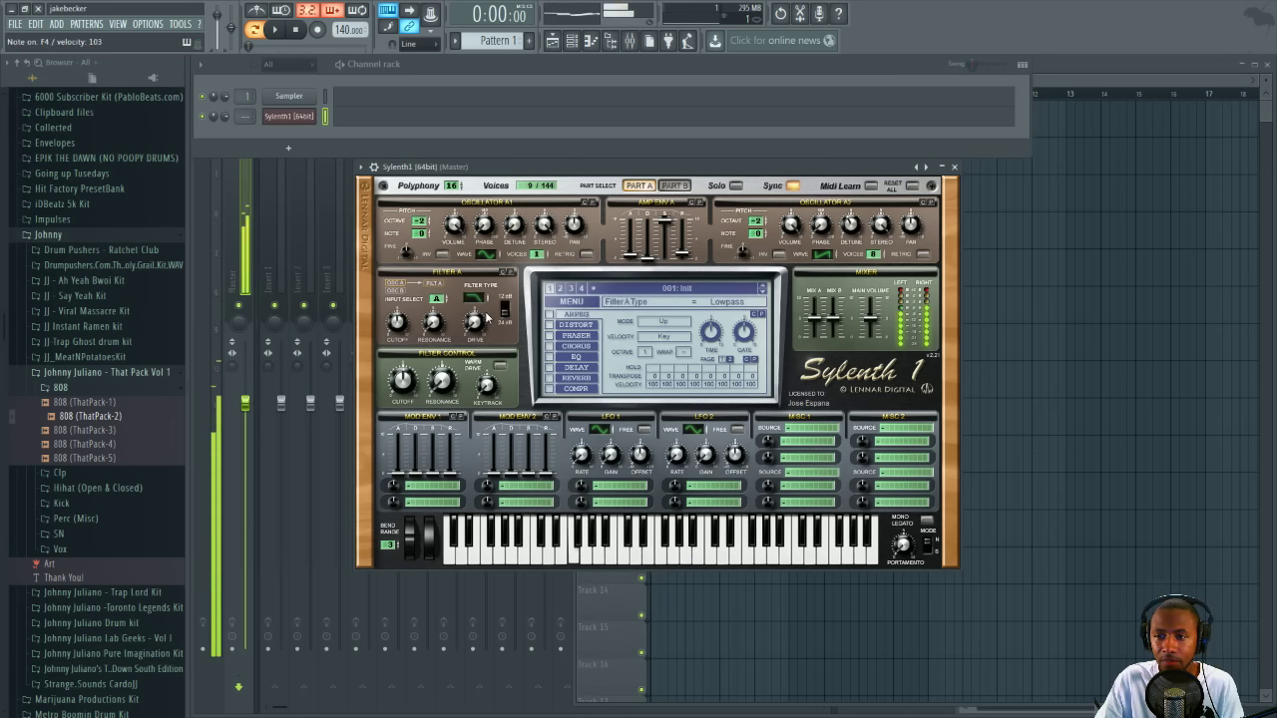
key("v")
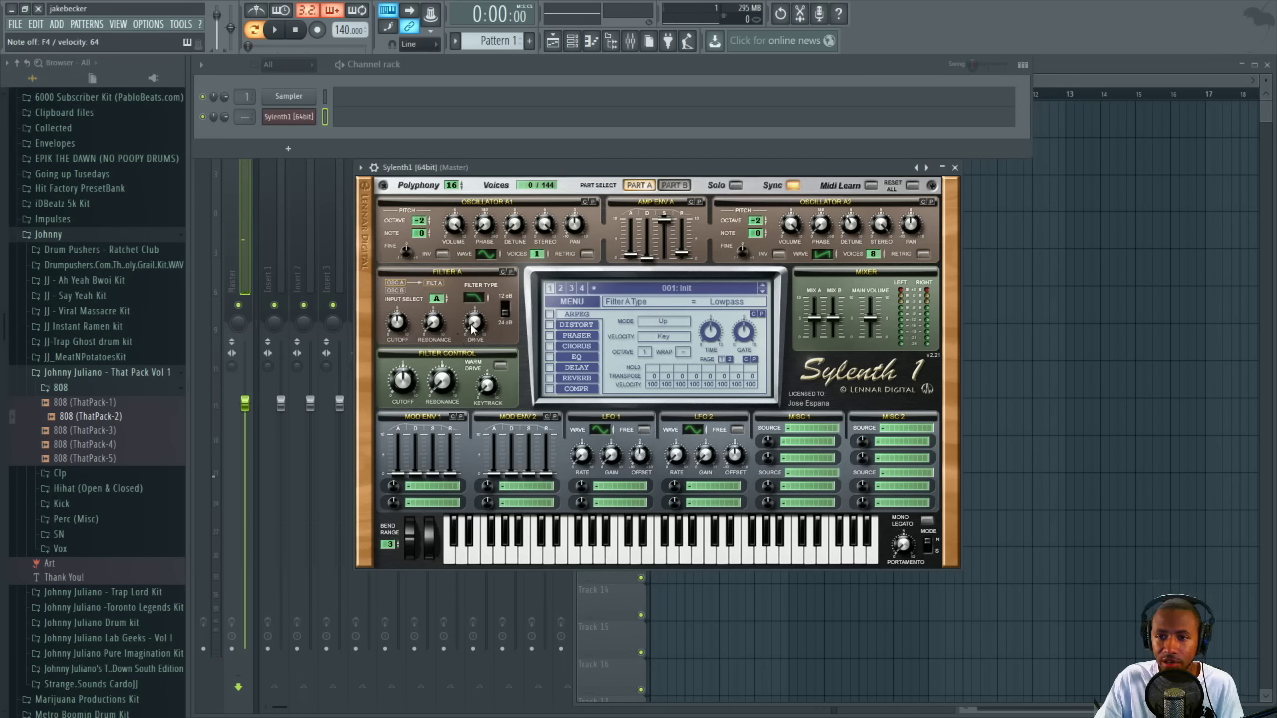
left_click_drag(473, 327, 479, 308)
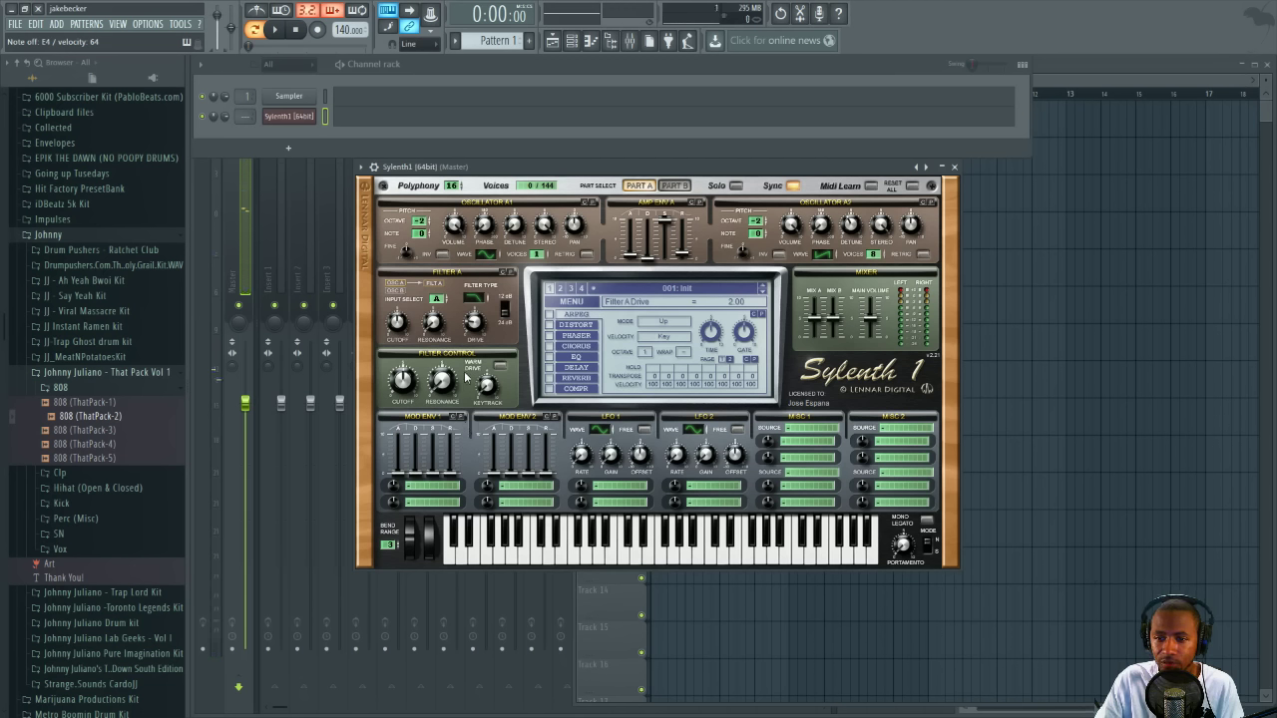
Enable Warm Drive in the filter control and set its keytrack to 2.00.
left_click(500, 367)
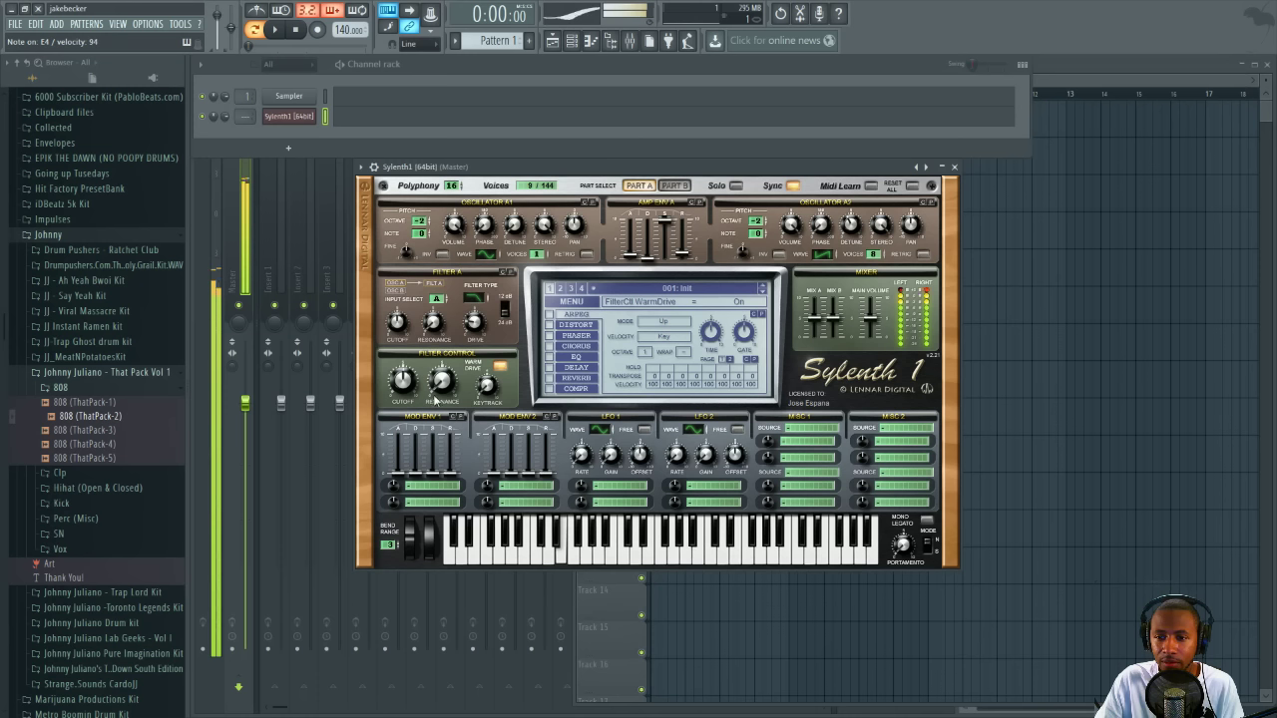
left_click(490, 390)
left_click_drag(485, 389, 488, 359)
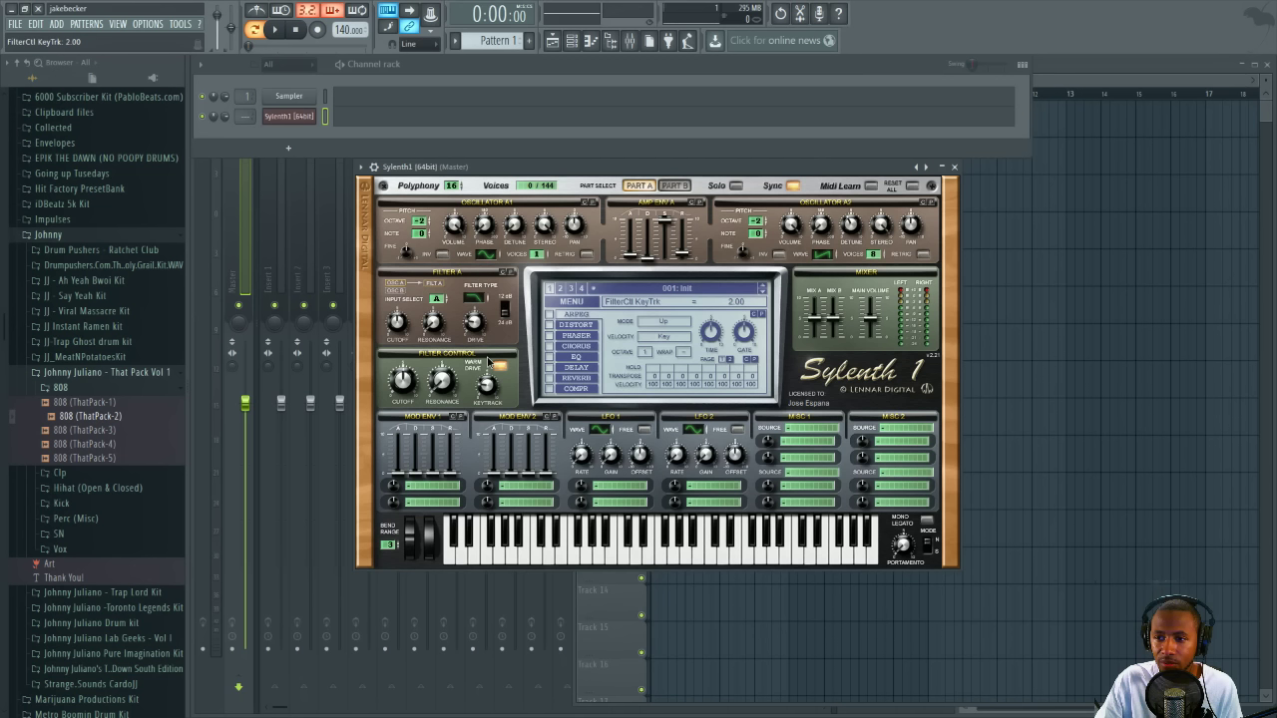
Lower the filter control cutoff to about 50.84 Hz.
left_click(409, 387)
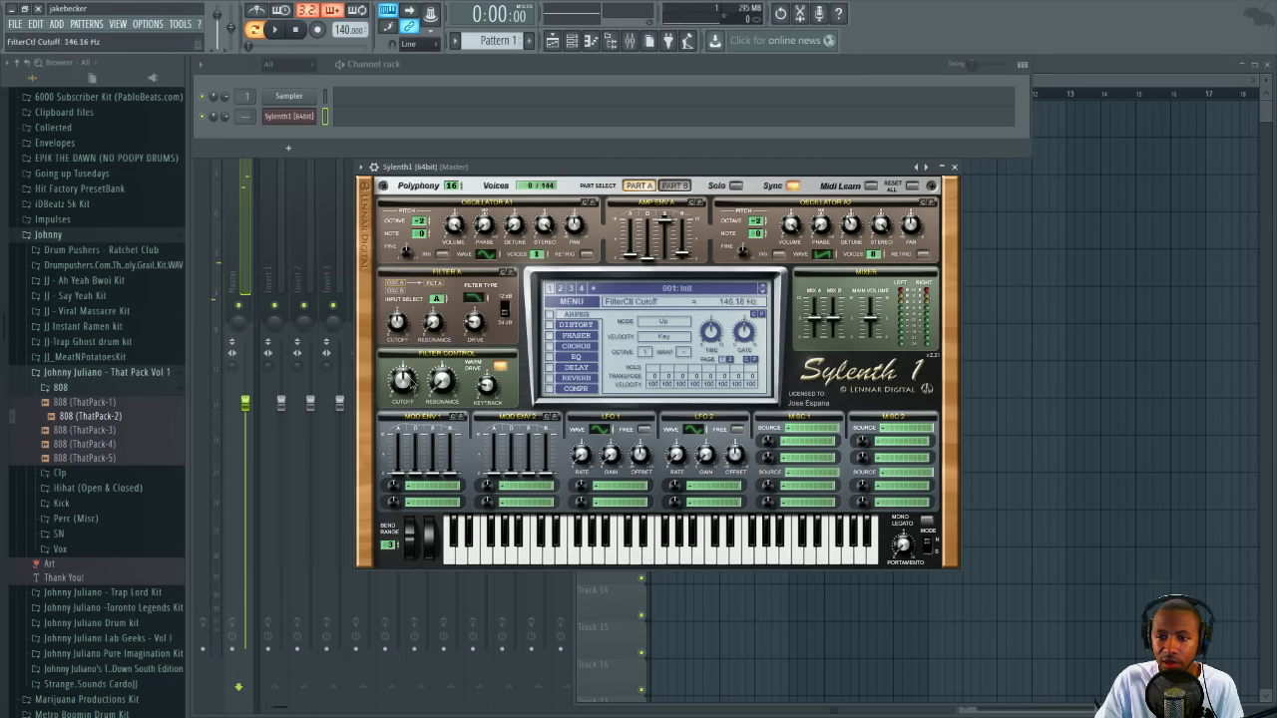
left_click_drag(409, 383, 407, 399)
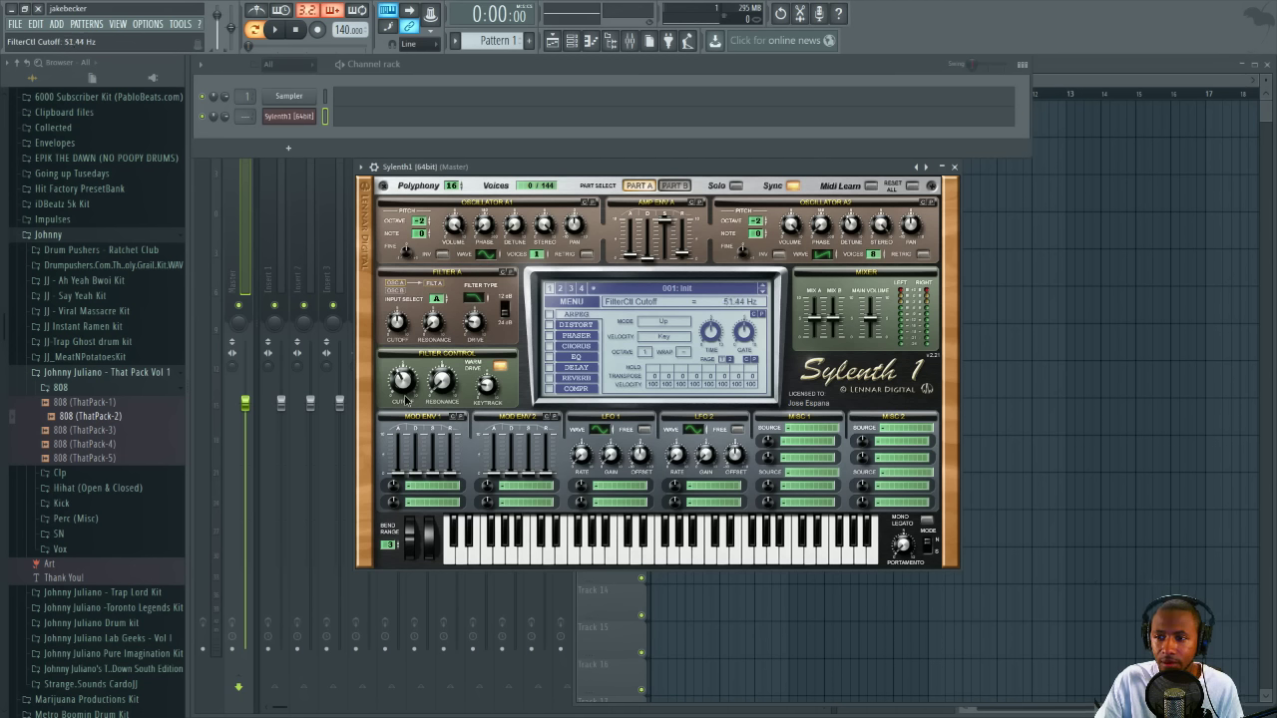
left_click_drag(405, 400, 405, 401)
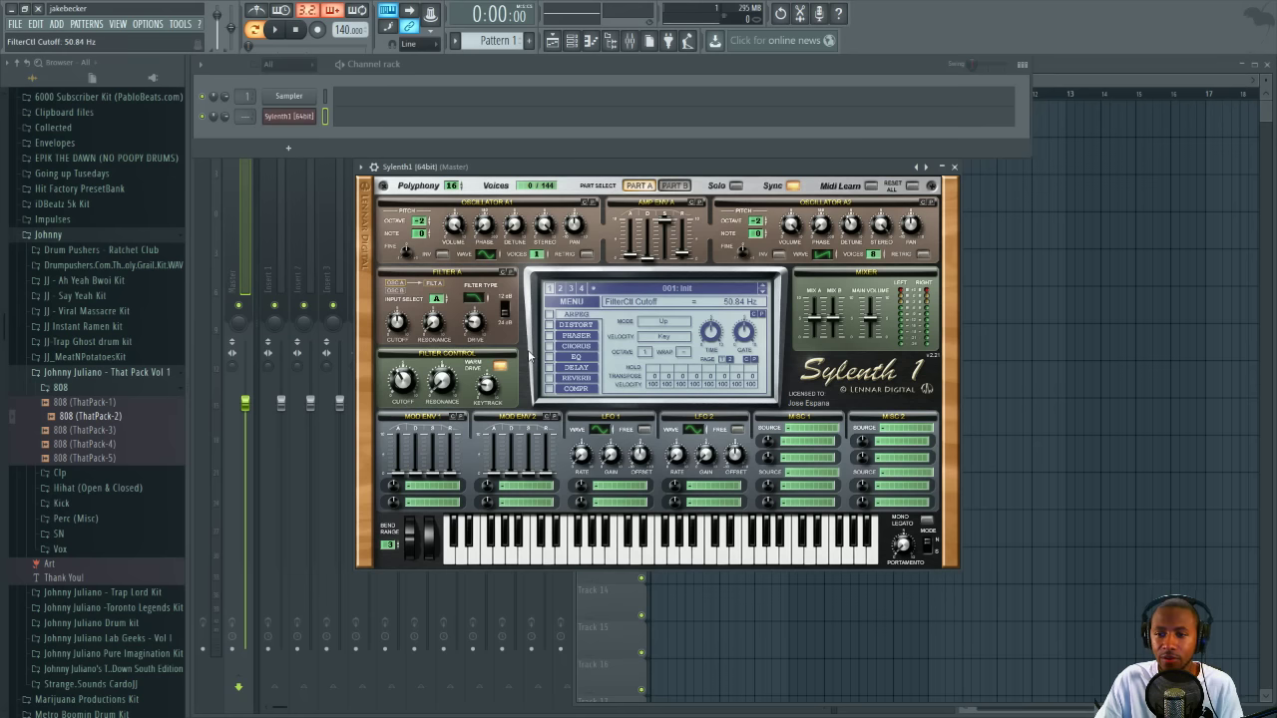
Play a series of low and high notes to audition the filtered bass sound.
key("c")
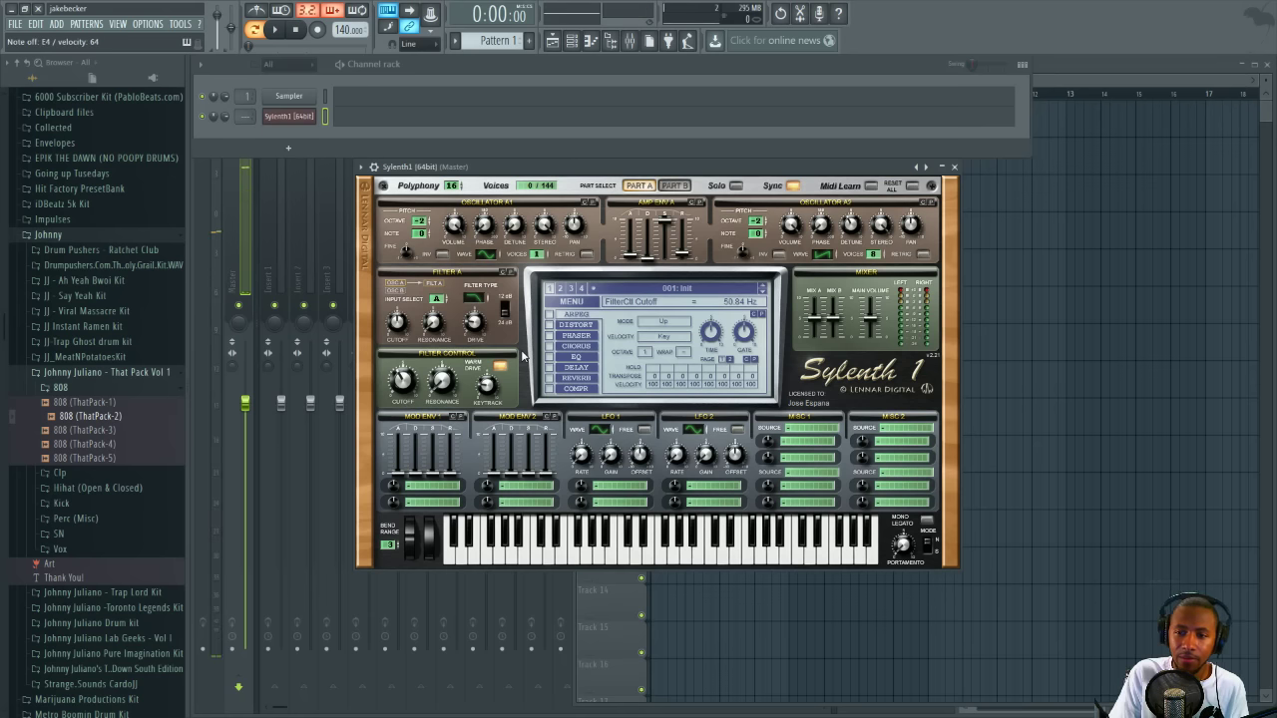
key("g")
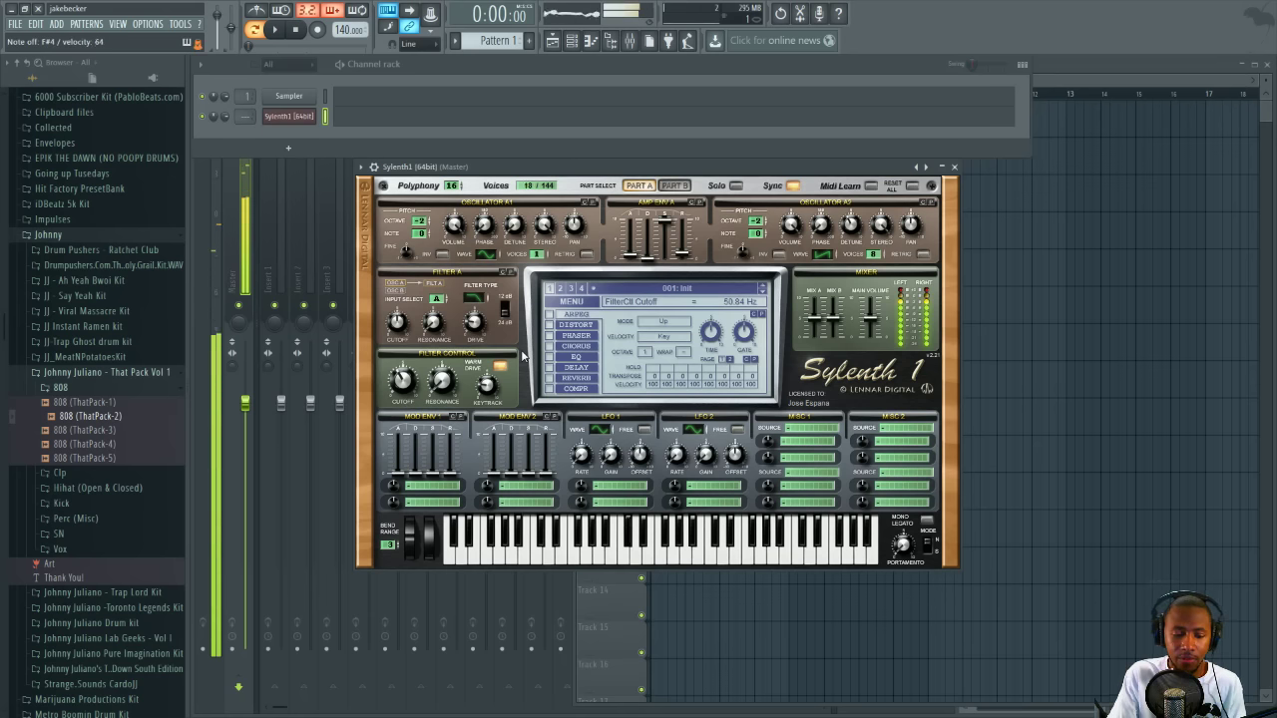
key("6")
key("s")
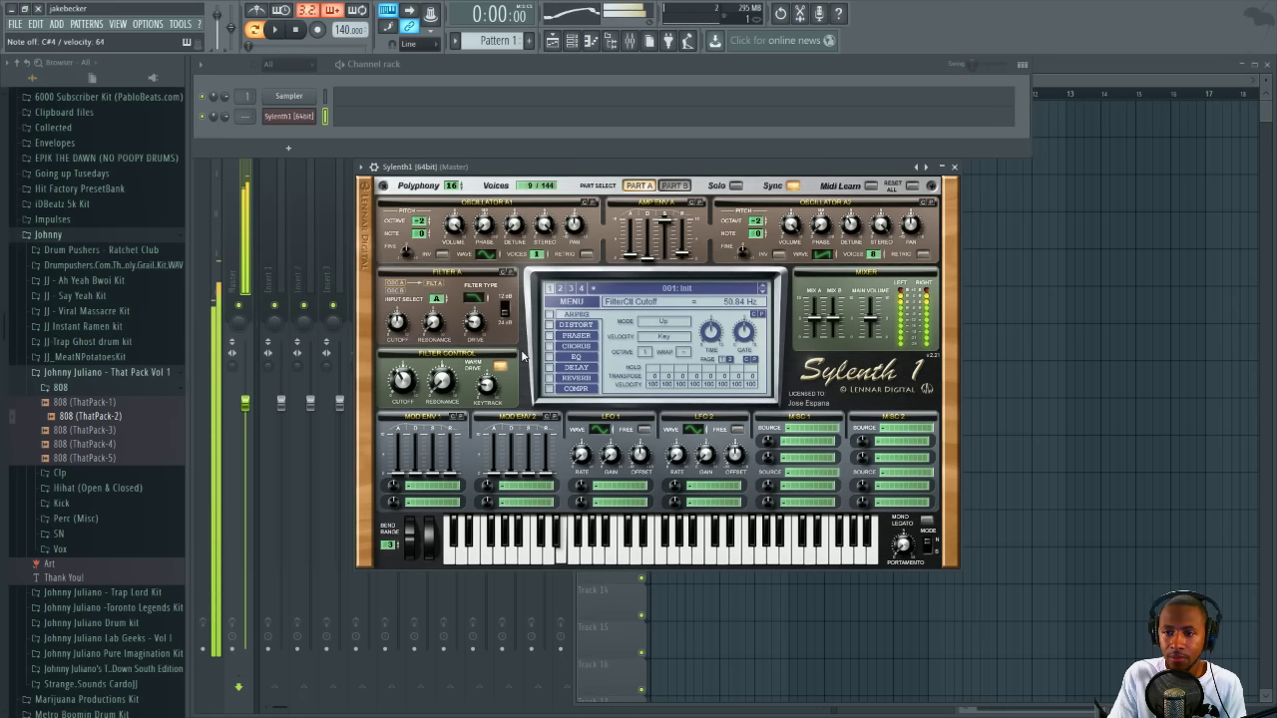
key("c")
key("h")
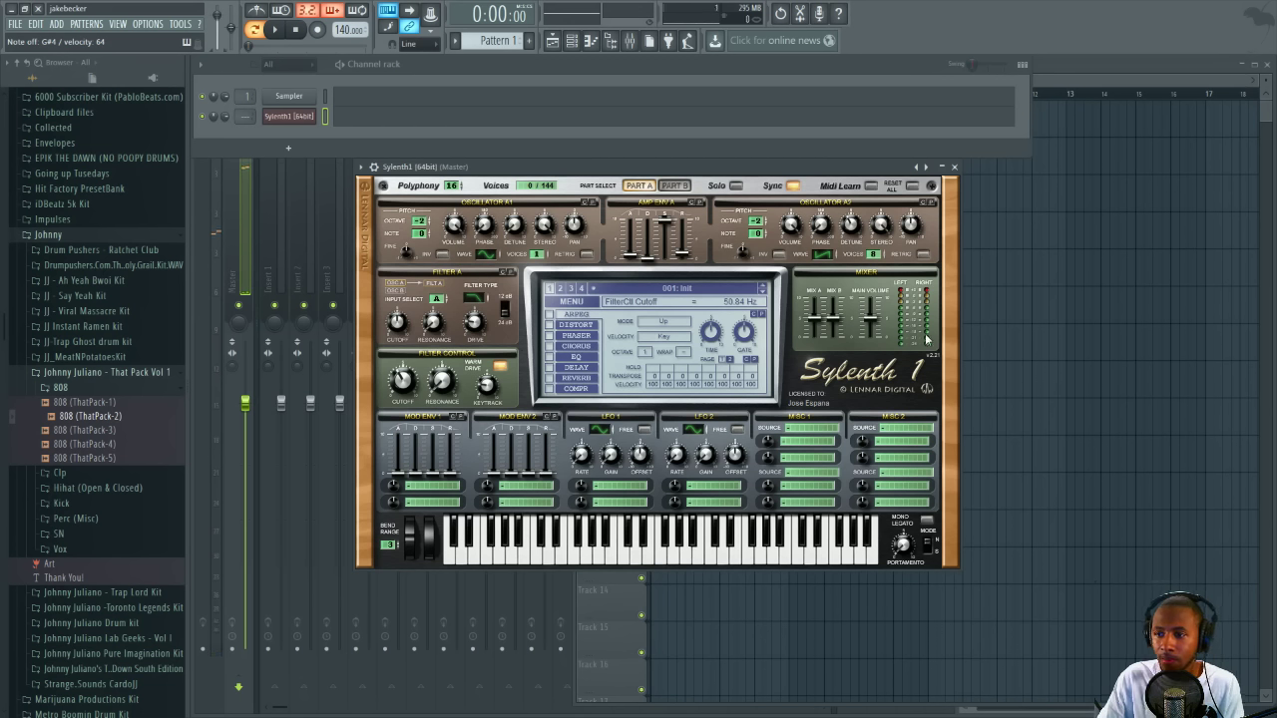
Reduce the mixer's main volume to about 3.97 and audition a few notes.
left_click_drag(869, 317, 866, 330)
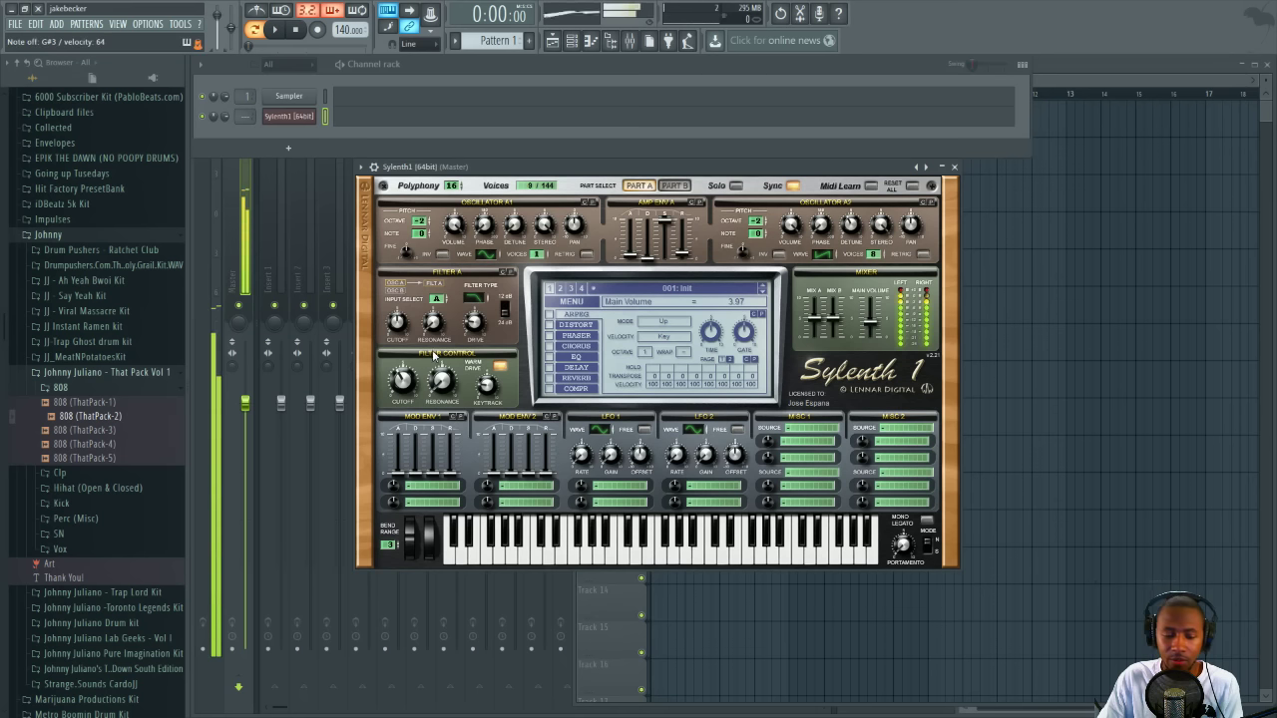
key("g")
key("s")
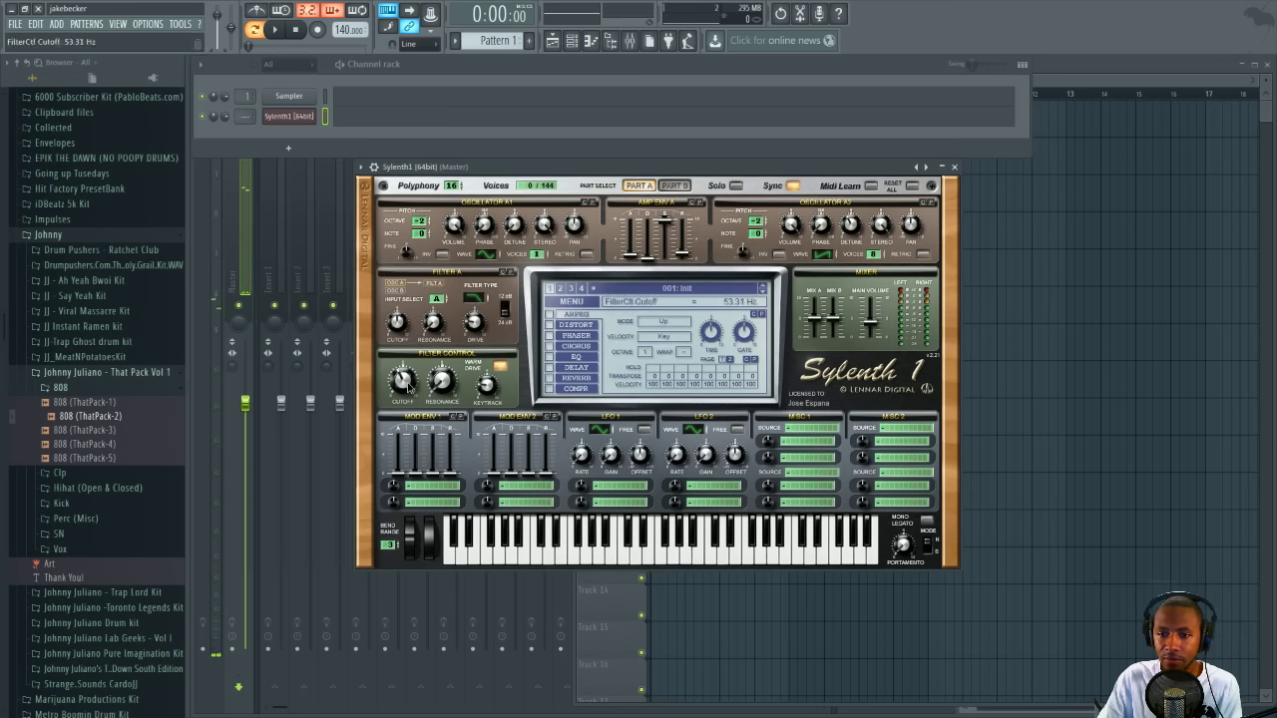
Raise the filter control cutoff to about 55.90 Hz and set filter A's drive to 1.19.
left_click(409, 386)
left_click(406, 384)
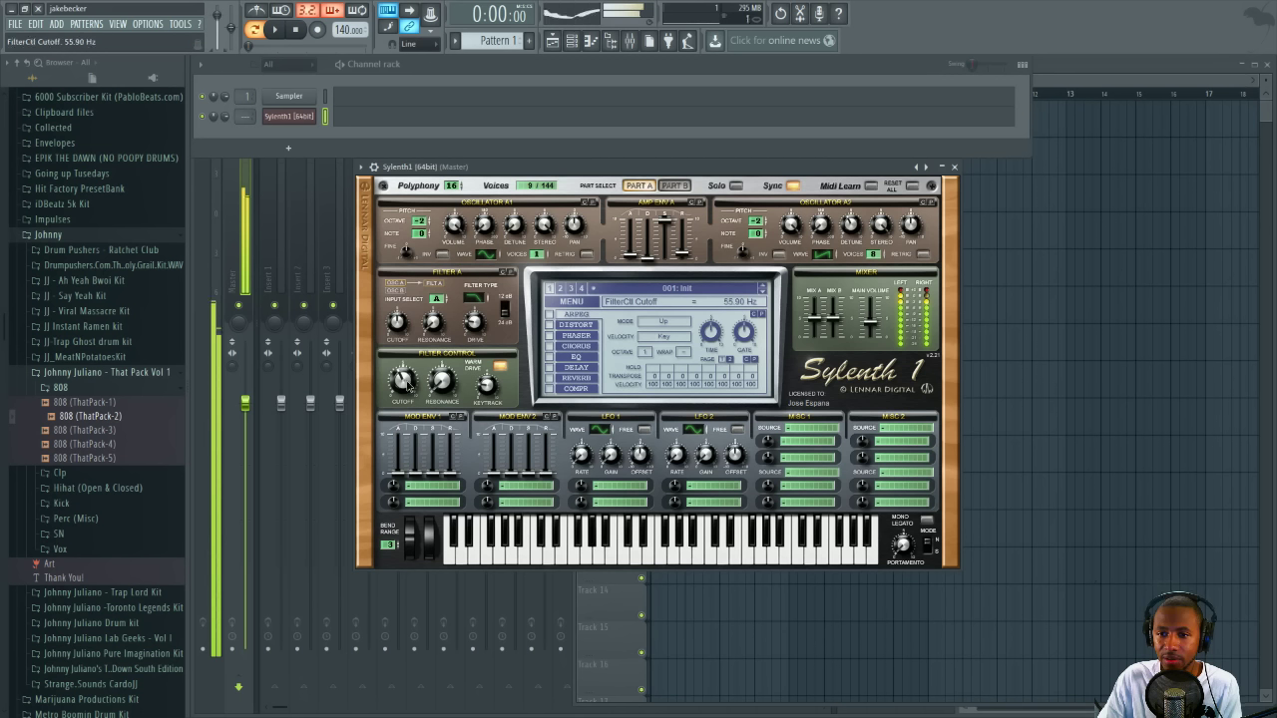
scroll(409, 385, "up", 4)
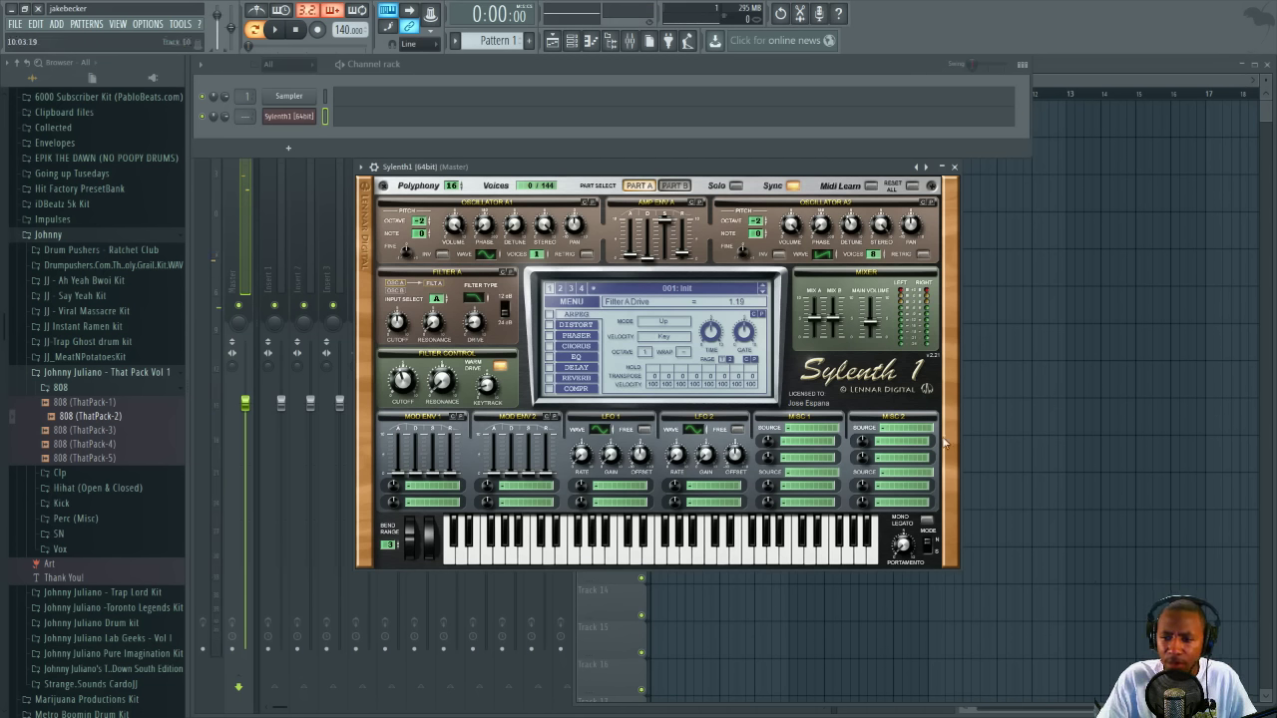
Enable Mono Legato and set the portamento to Slide mode with a time of 5.00.
left_click(926, 521)
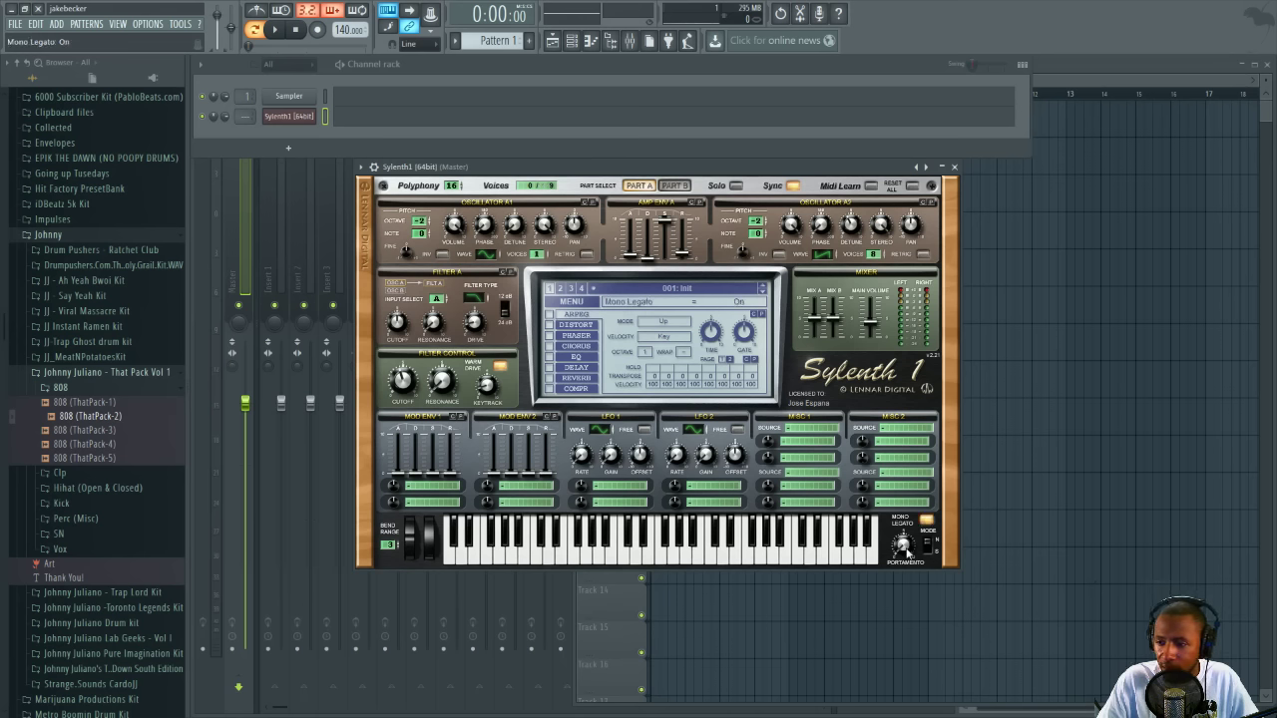
left_click_drag(906, 549, 905, 485)
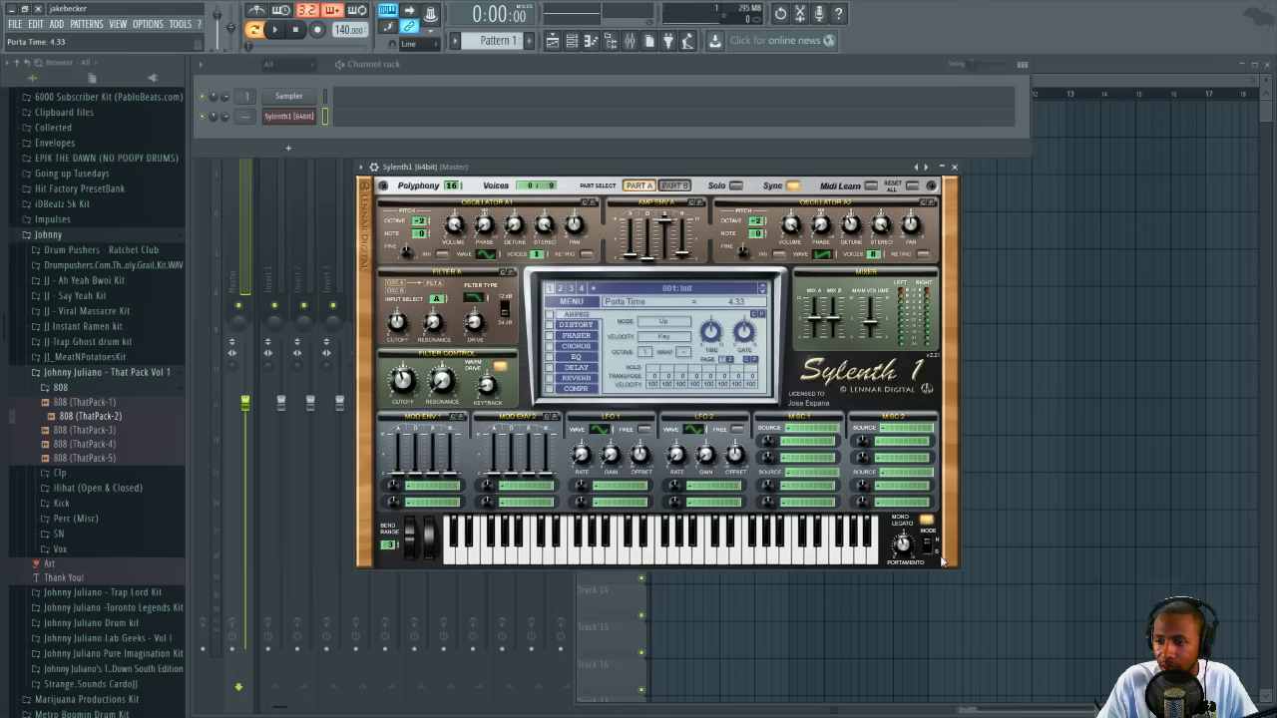
left_click(929, 548)
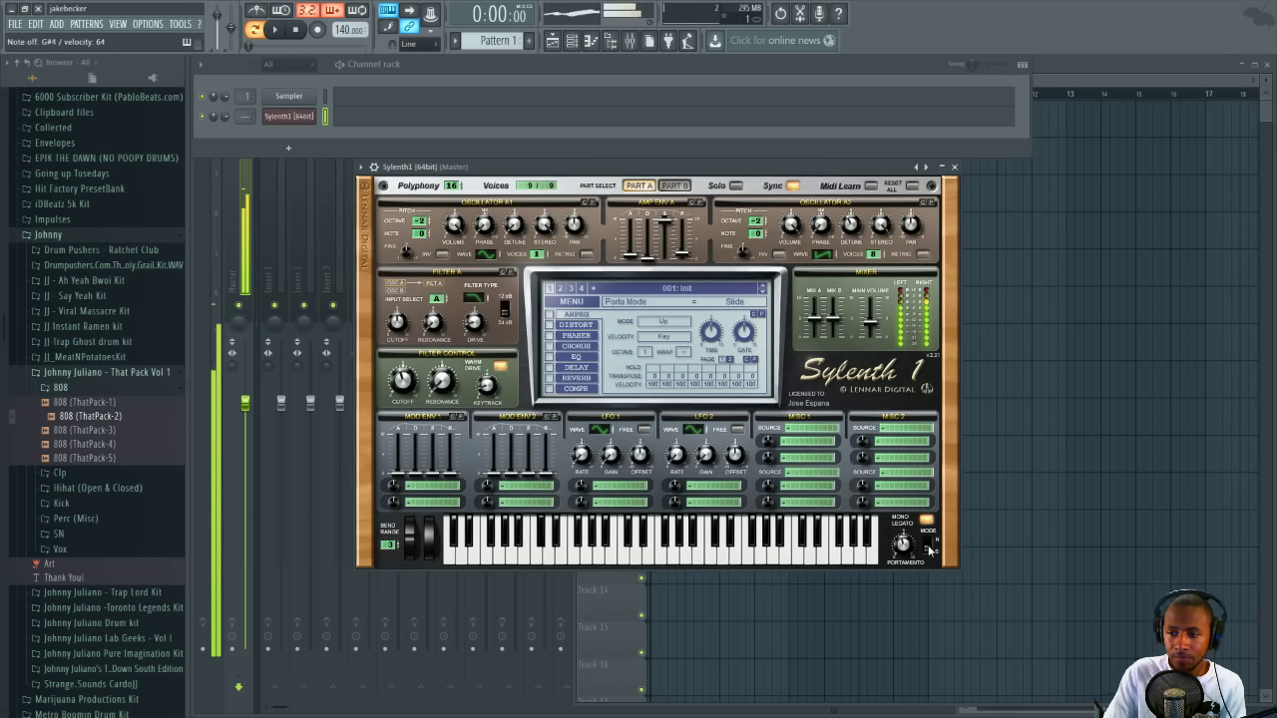
left_click_drag(909, 555, 906, 551)
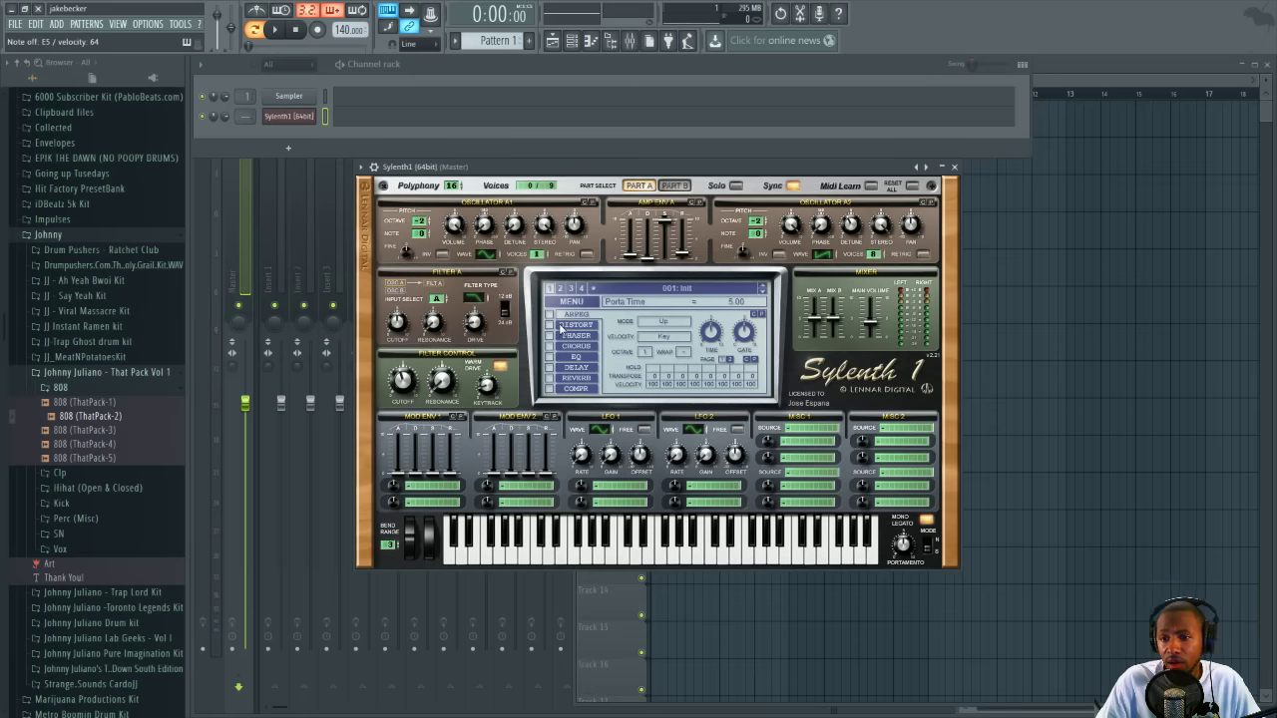
Try the distortion effect at 55.71 % dry/wet with the FoldBack type, and switch the effect back off.
left_click(564, 328)
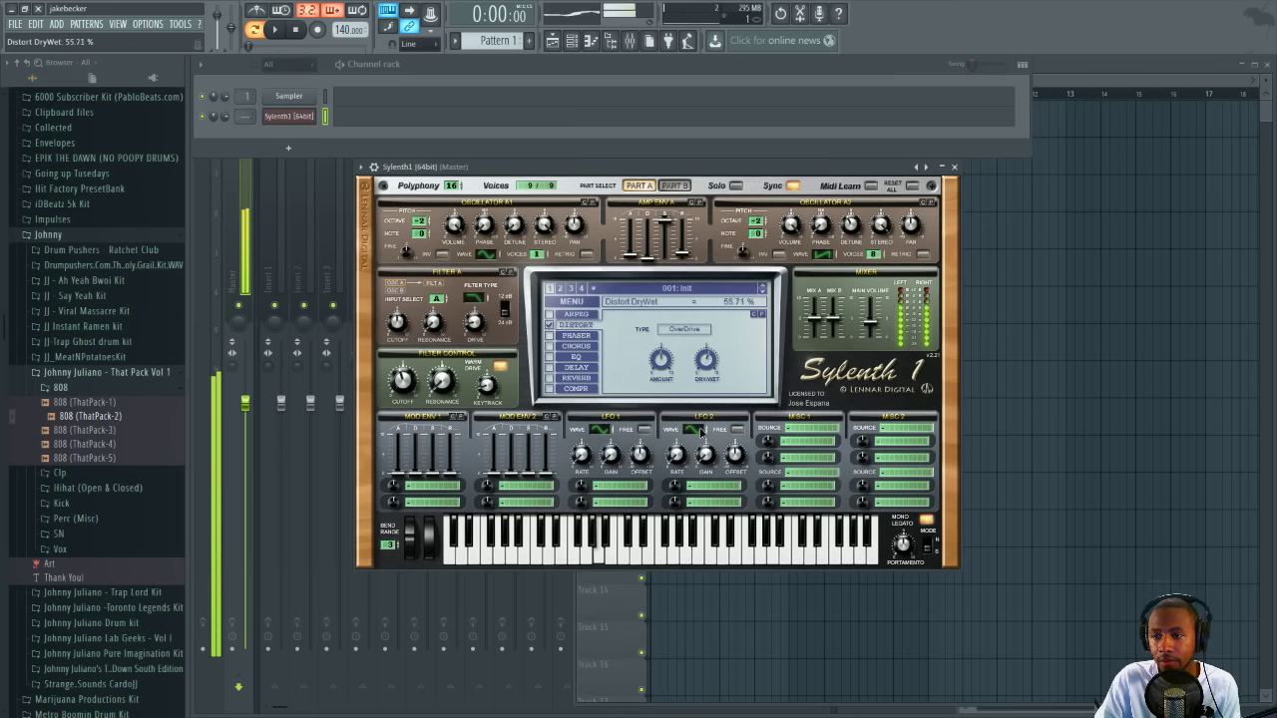
left_click(689, 329)
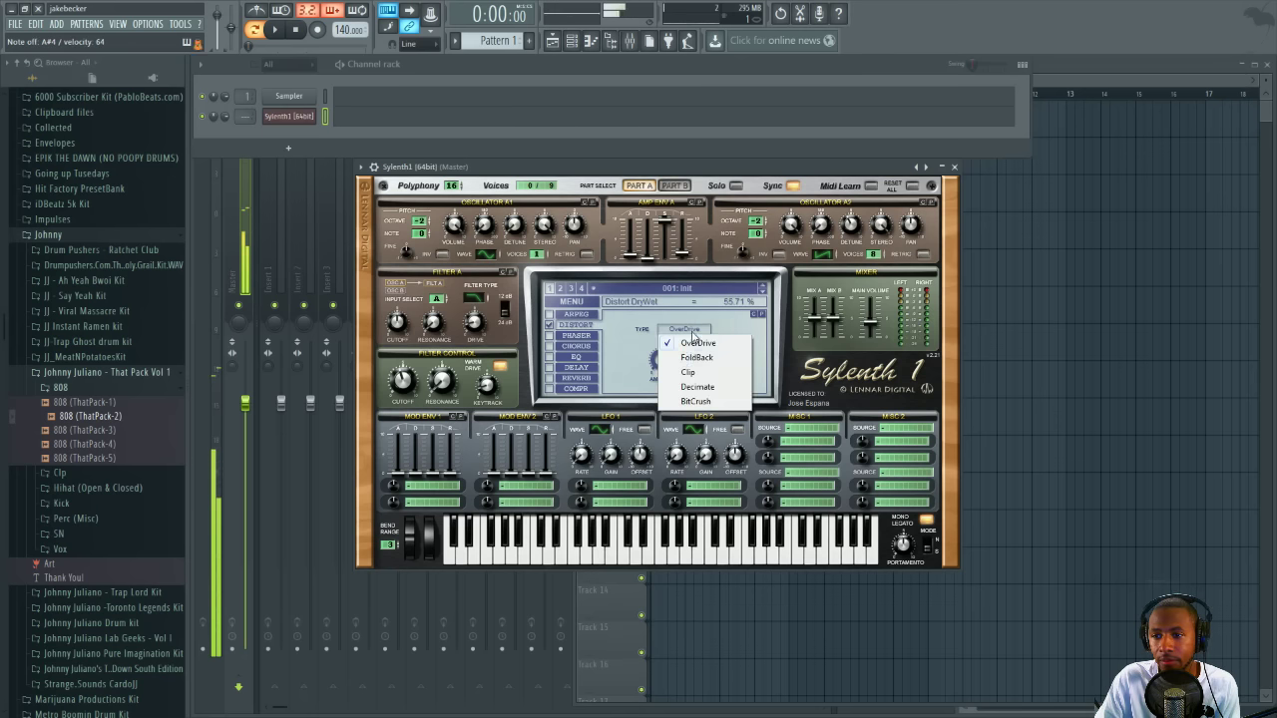
left_click(687, 357)
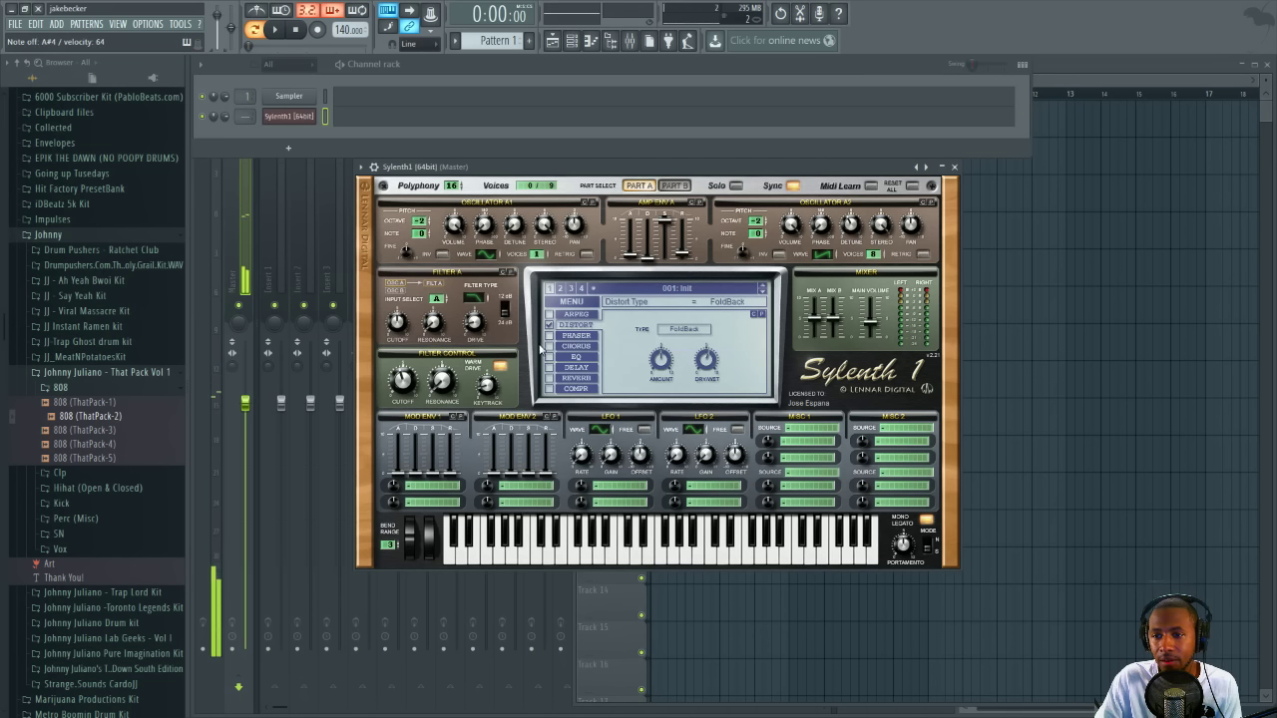
left_click(549, 325)
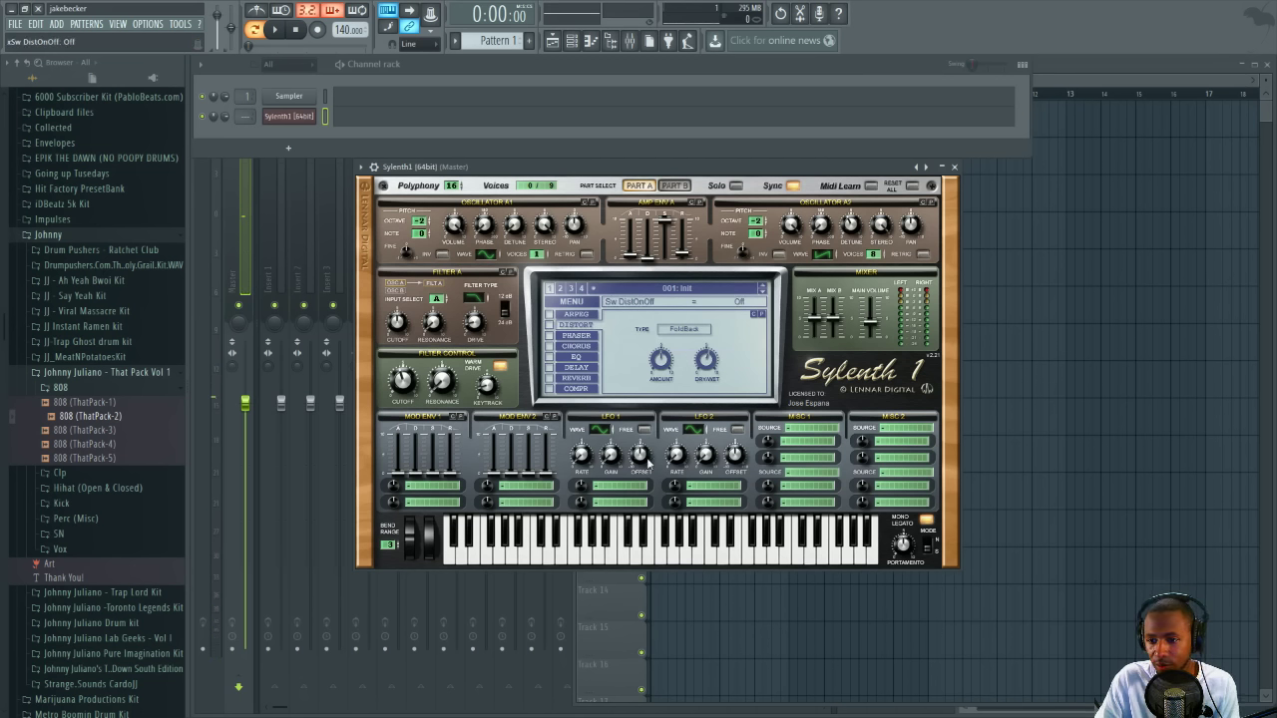